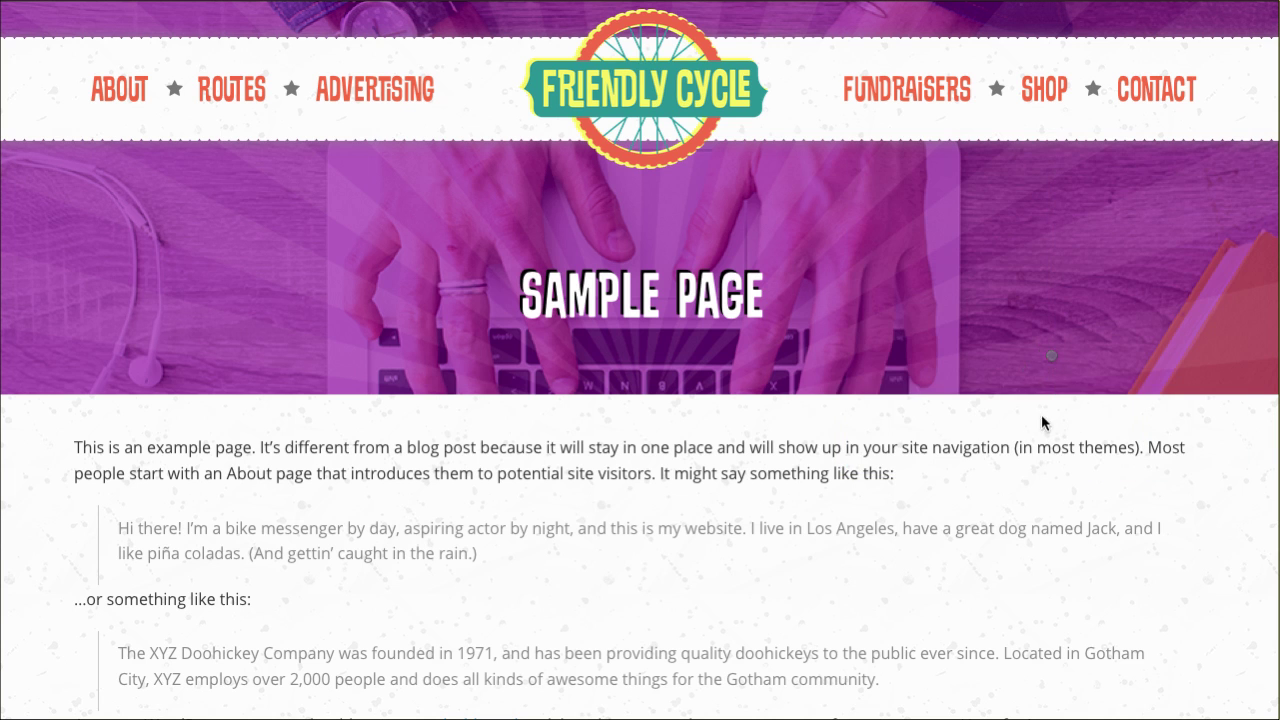
Look over the Sample Page's example text and embedded video
scroll(1100, 430, "down", 1)
scroll(1000, 460, "down", 3)
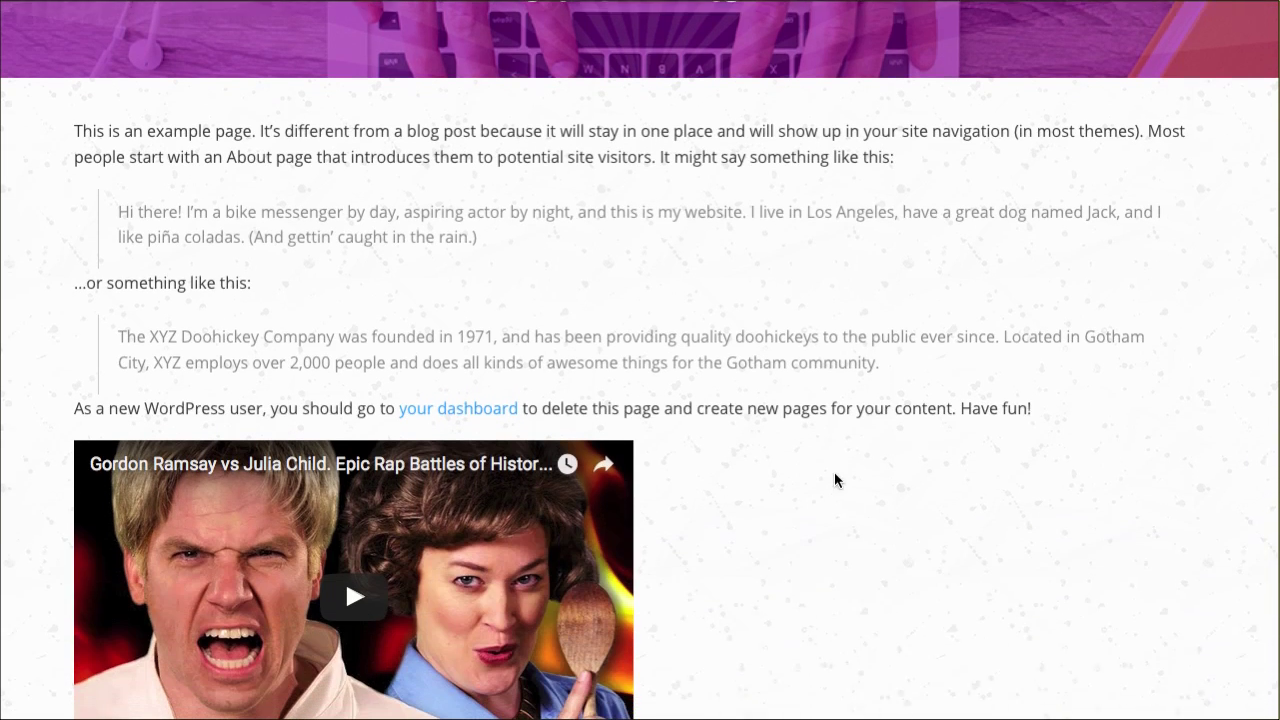
scroll(630, 510, "up", 2)
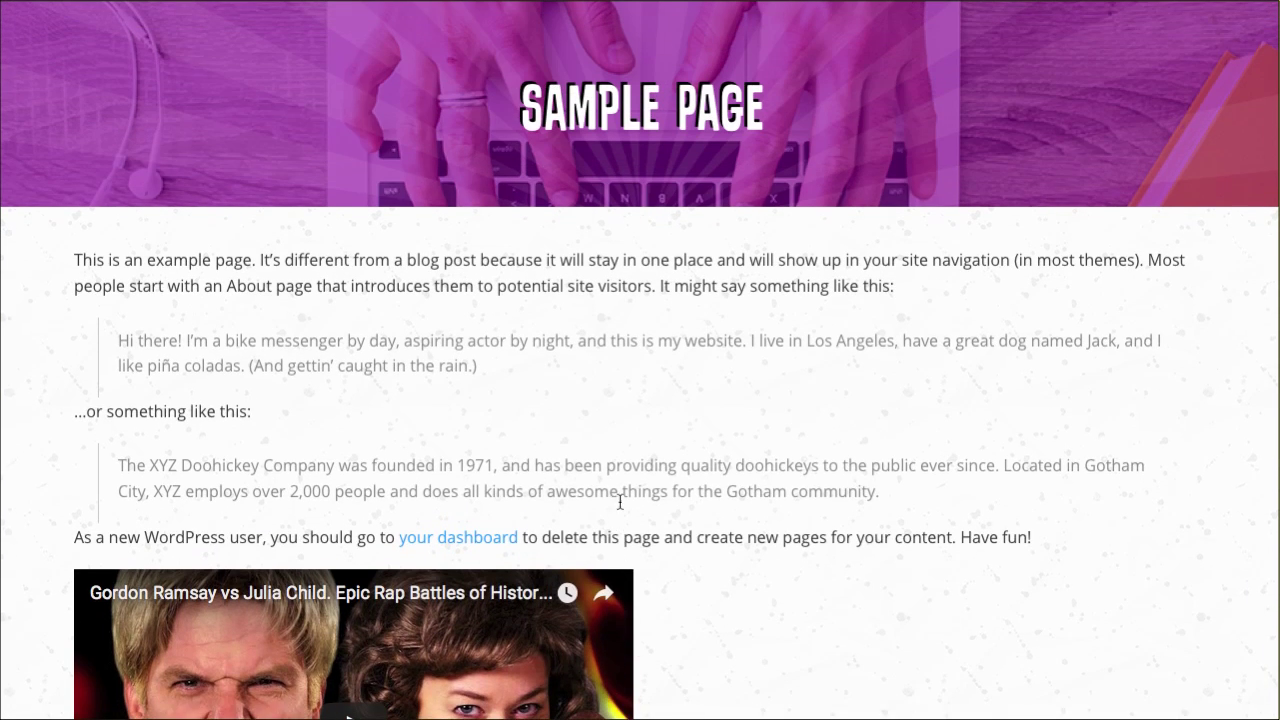
scroll(620, 501, "up", 3)
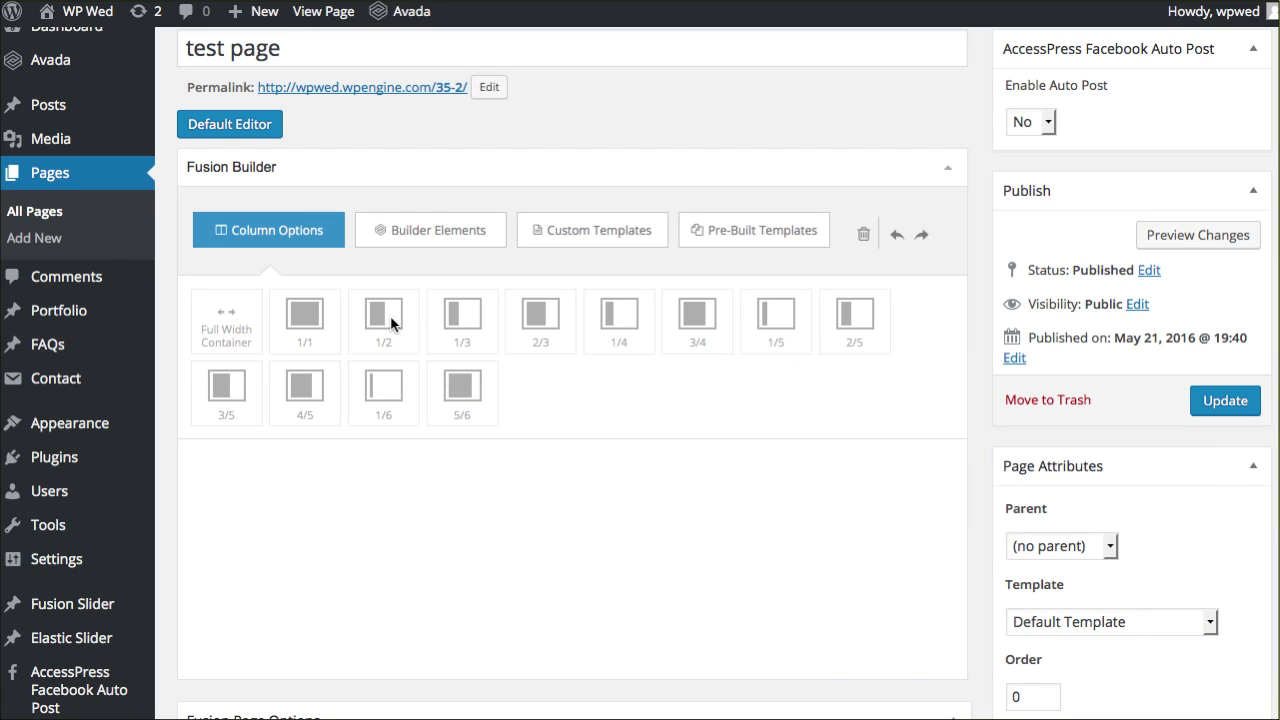
Build a layout of two 1/2 columns, with a Text Block in the first and a Youtube element in the second
left_click_drag(382, 318, 318, 500)
left_click_drag(416, 323, 680, 535)
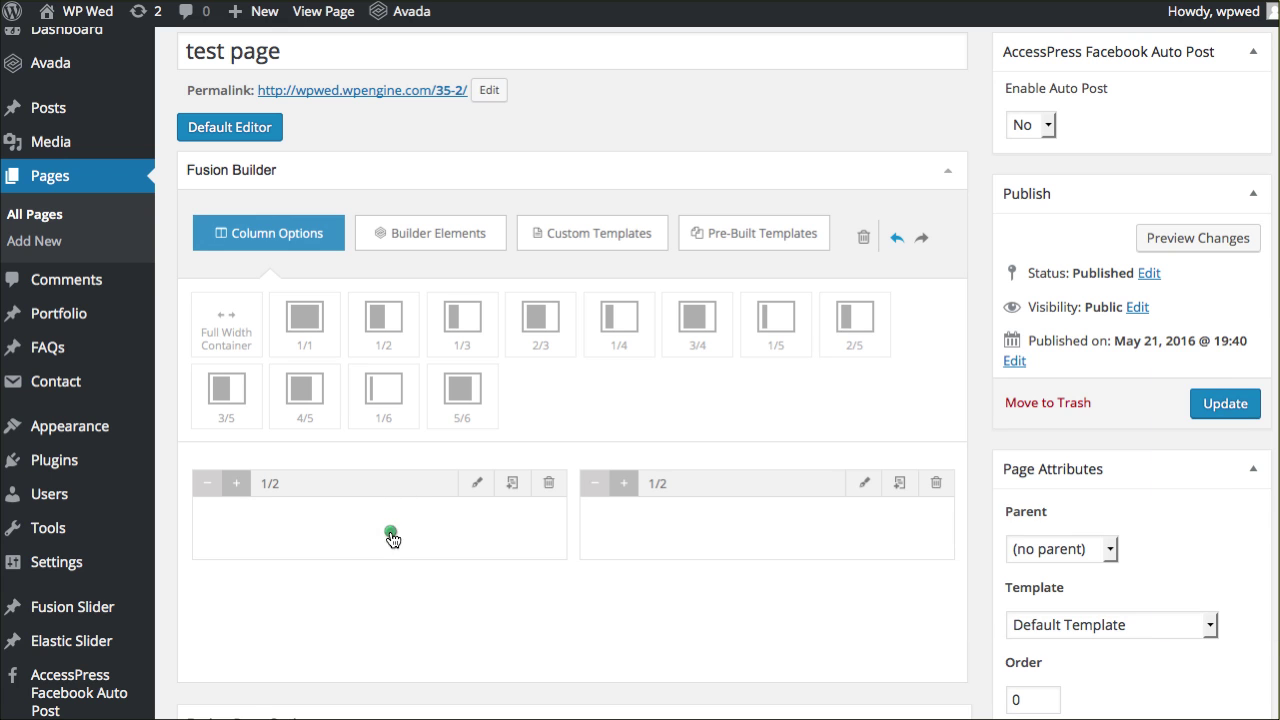
left_click(455, 249)
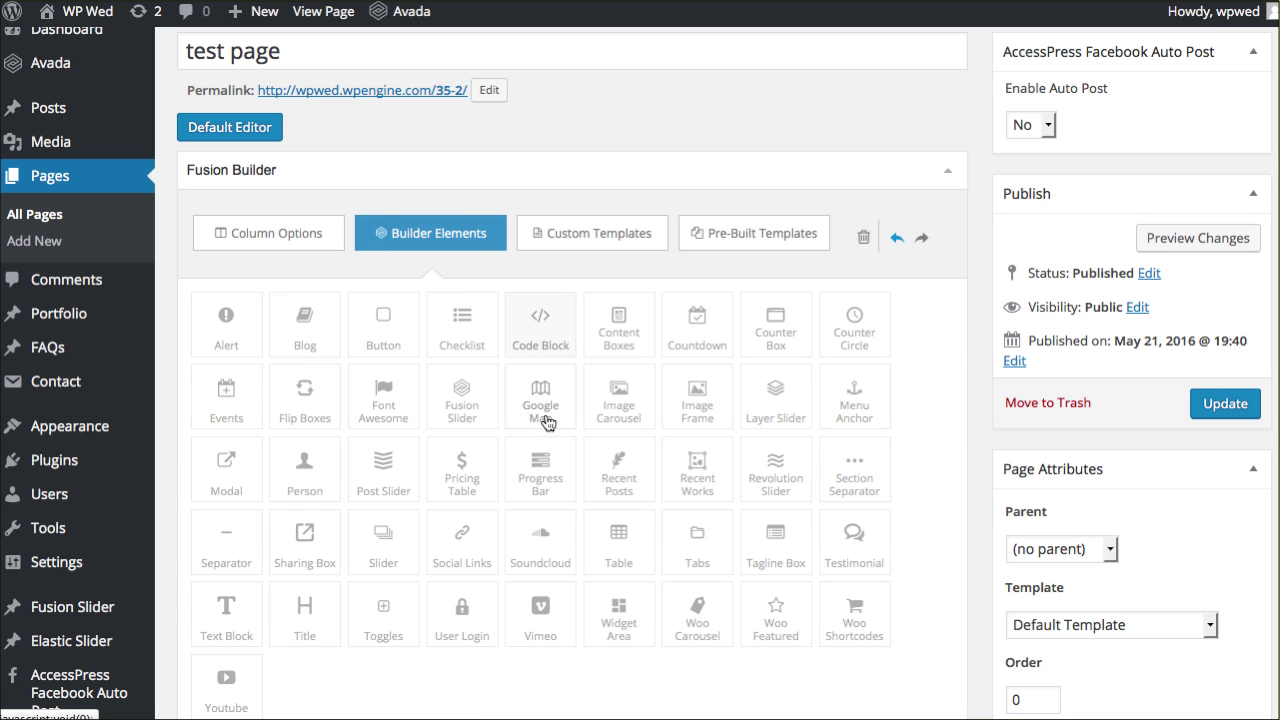
scroll(255, 615, "down", 5)
left_click_drag(224, 352, 337, 545)
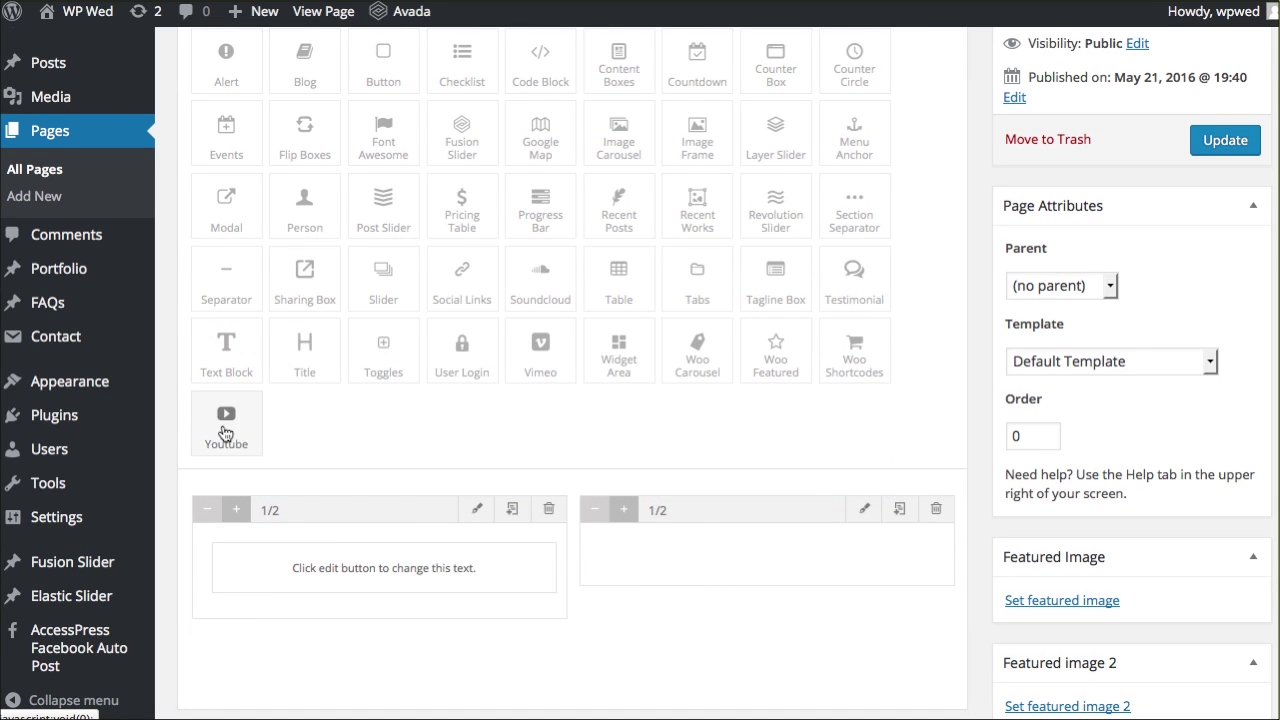
left_click_drag(226, 432, 740, 556)
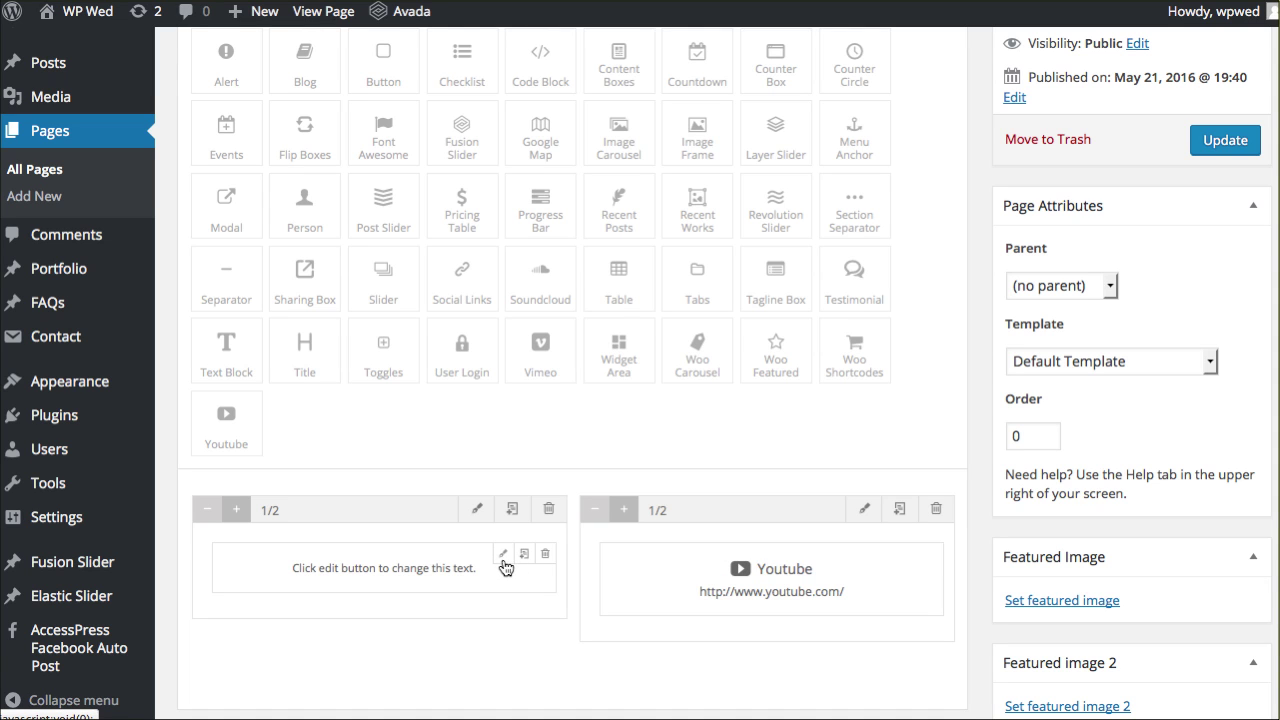
Inspect the settings of the Text Block and the Youtube element, leaving both without saving
left_click(503, 555)
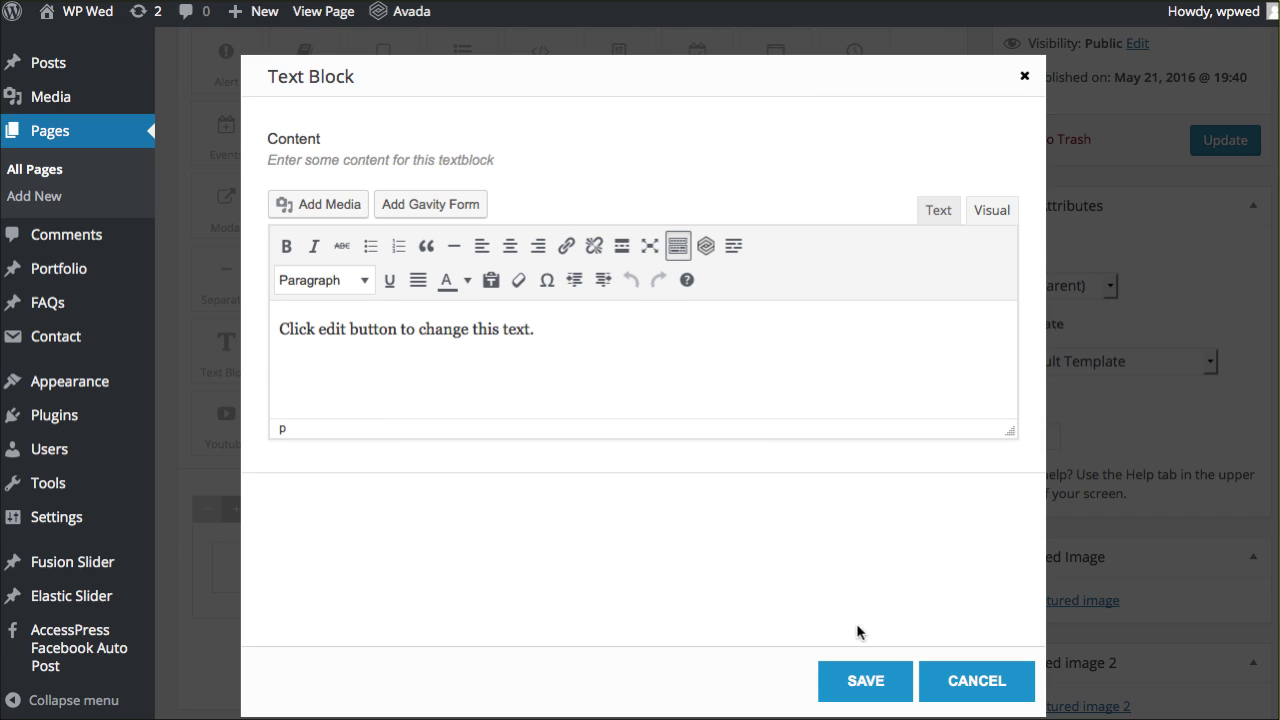
left_click(972, 684)
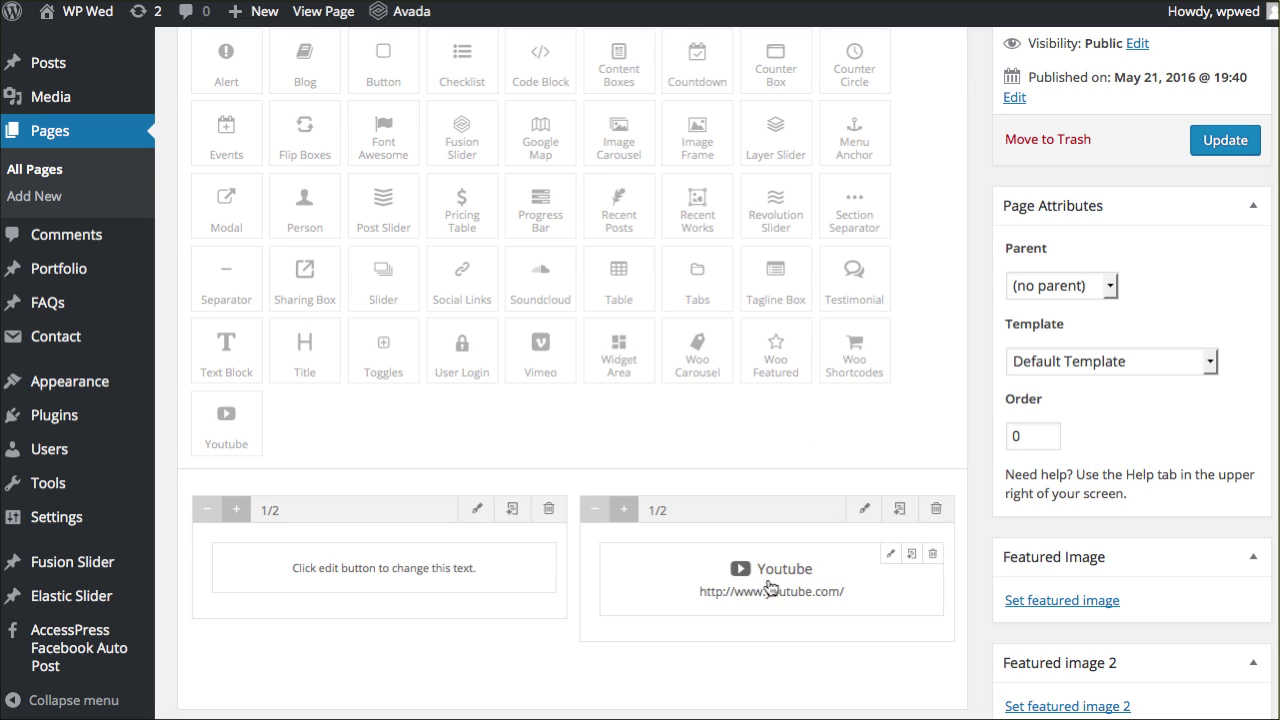
left_click(888, 556)
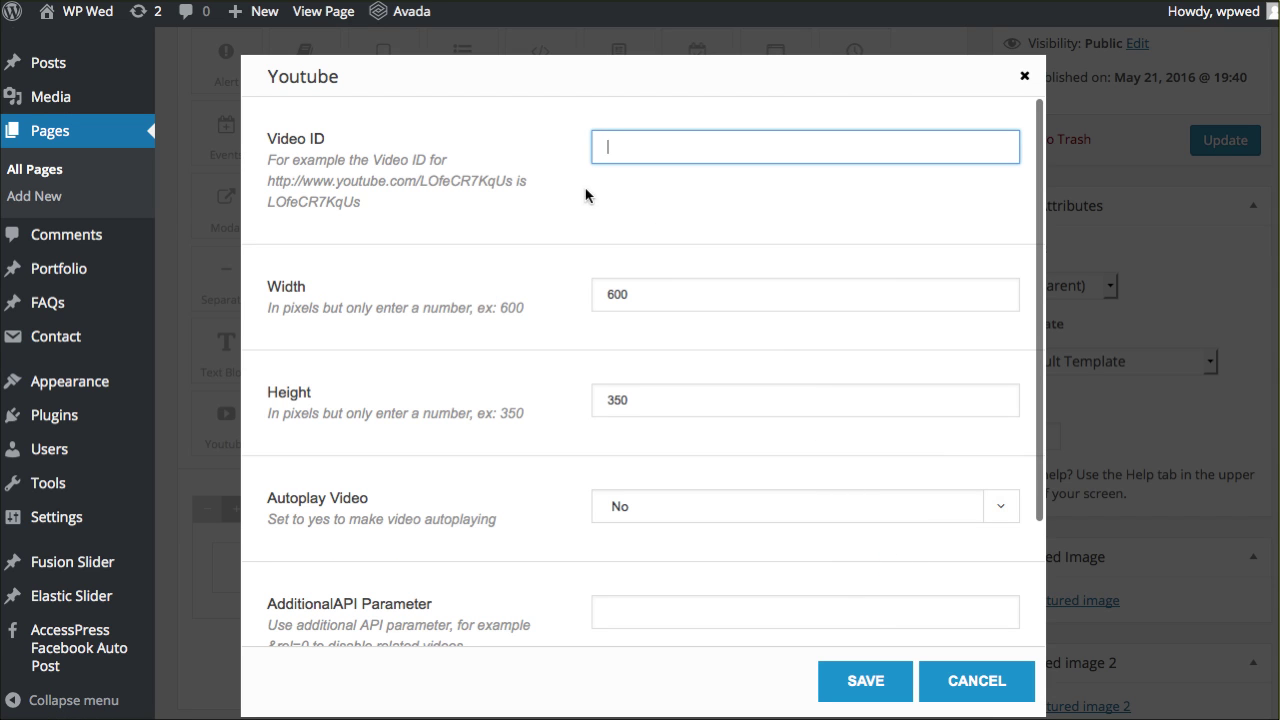
left_click(615, 158)
left_click(284, 174)
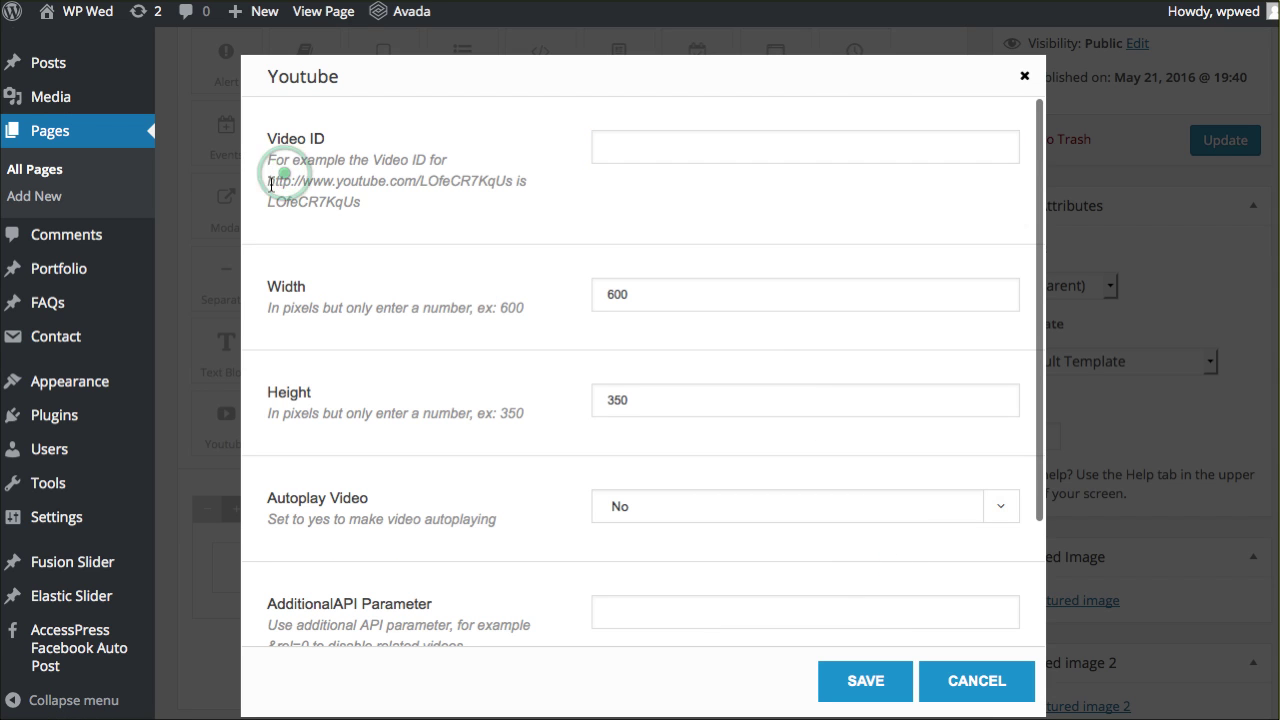
left_click(970, 682)
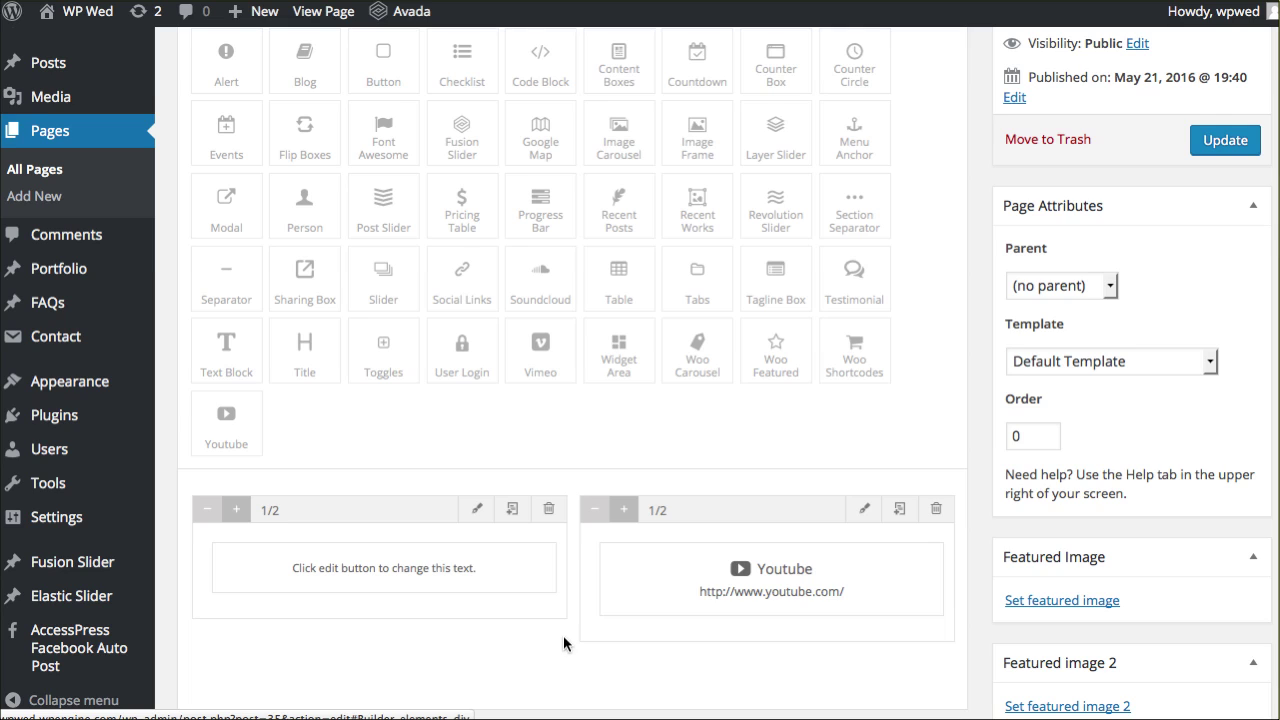
Return to the column options of the Fusion Builder
scroll(570, 636, "up", 1)
scroll(610, 600, "up", 1)
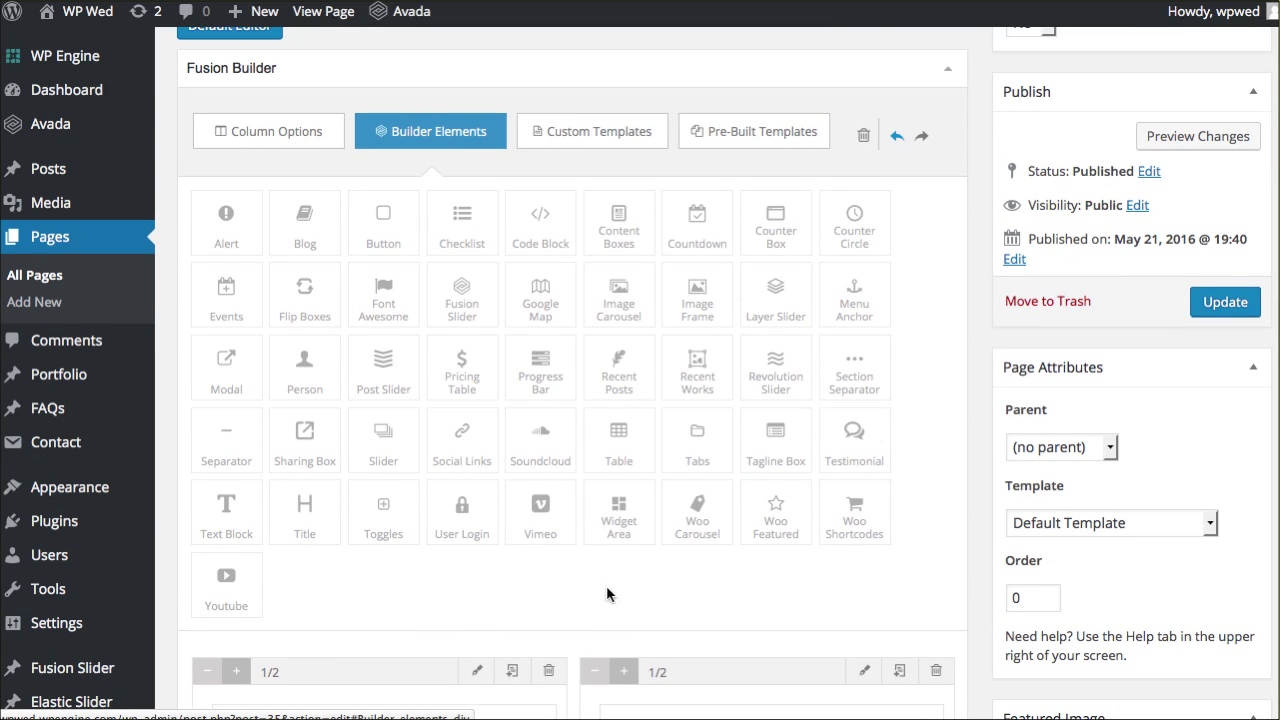
left_click(289, 147)
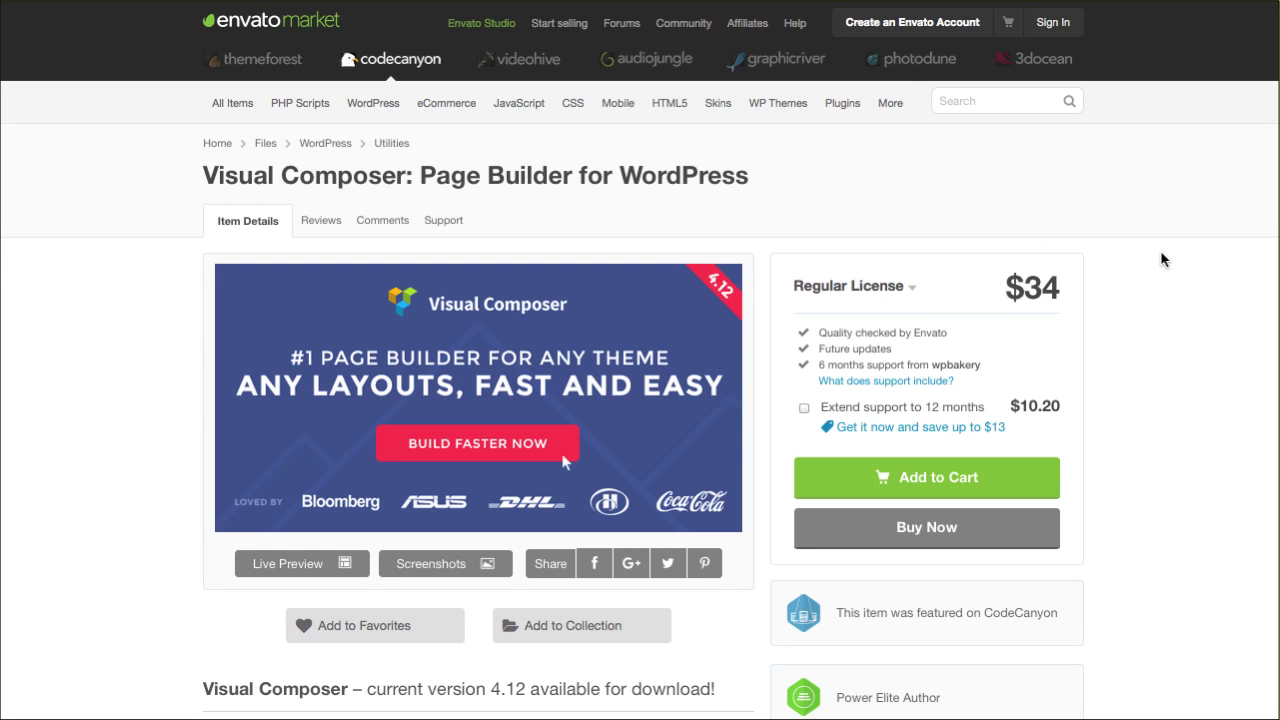
Review the Visual Composer product page and the features and license prices of the MotoPress page builder
scroll(1185, 243, "down", 1)
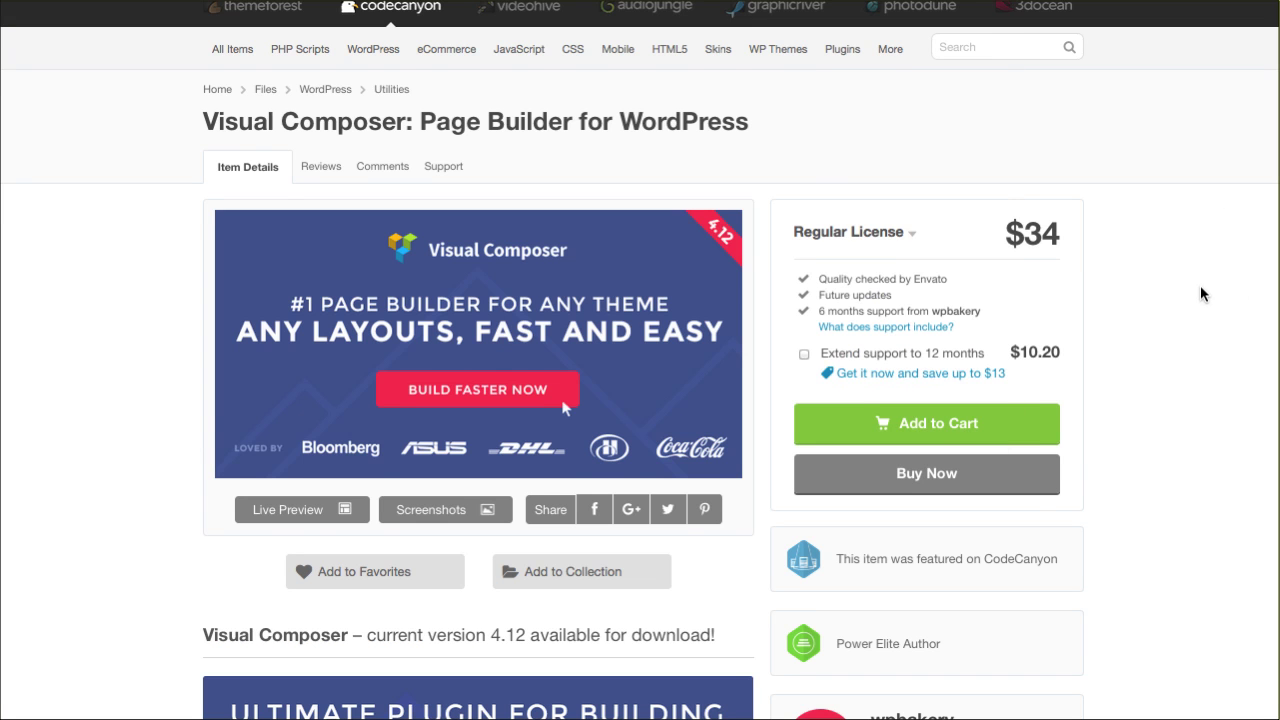
scroll(1202, 293, "down", 1)
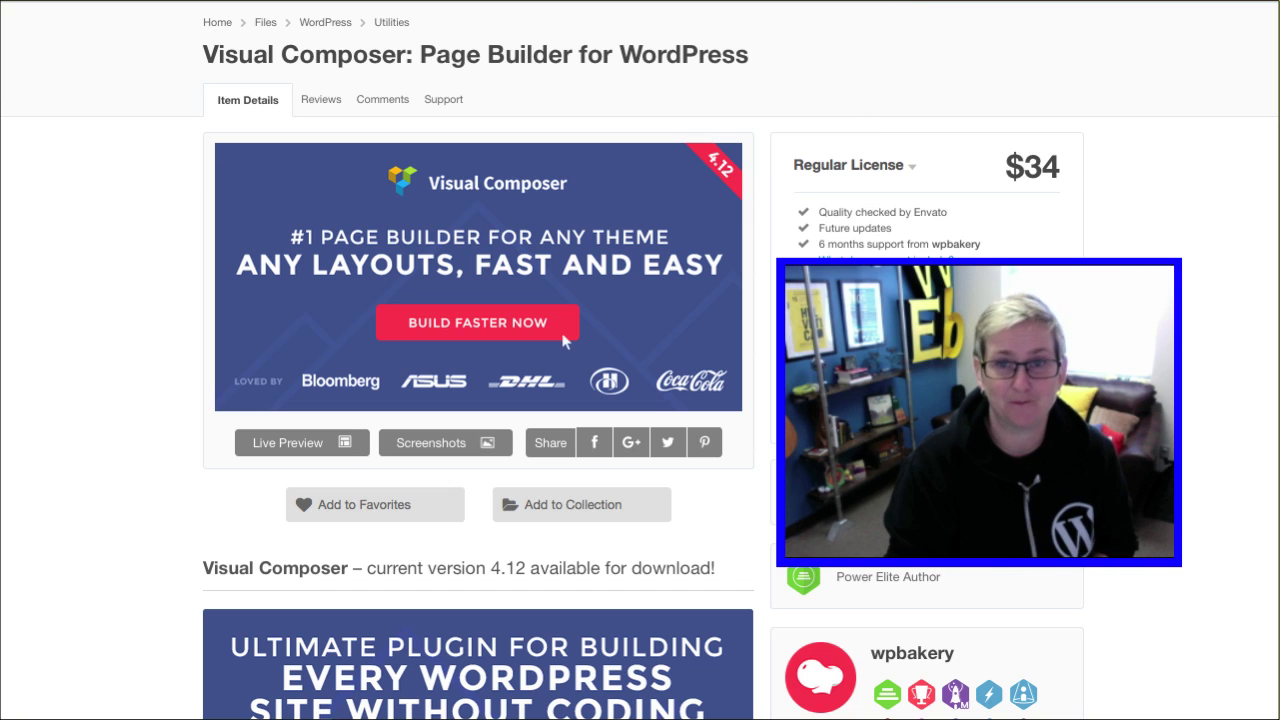
key("ctrl+Tab")
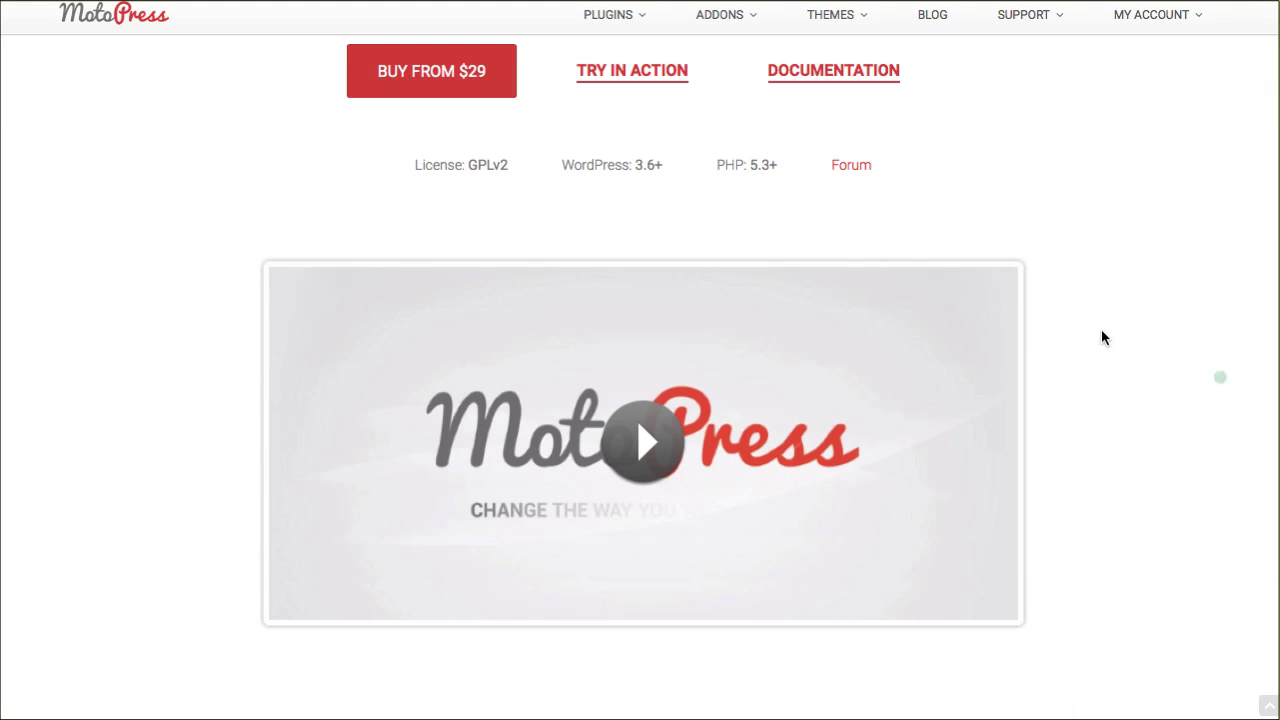
scroll(1092, 333, "down", 2)
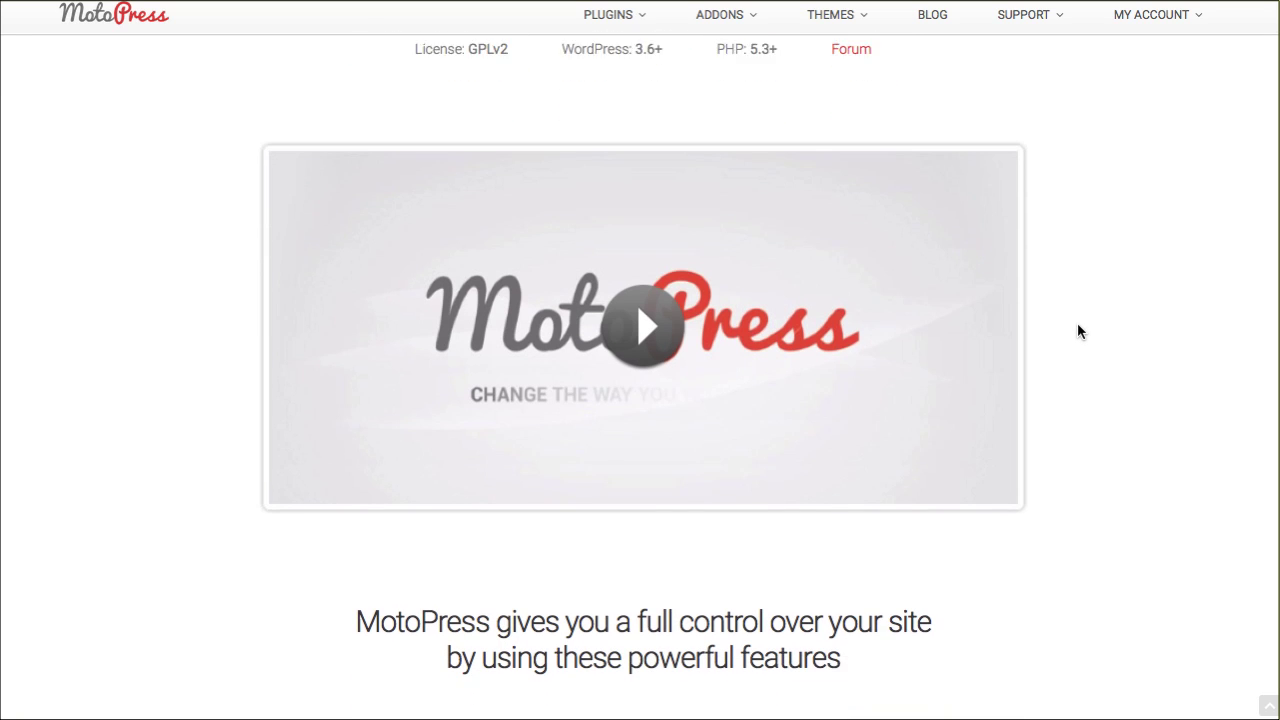
scroll(1077, 324, "down", 4)
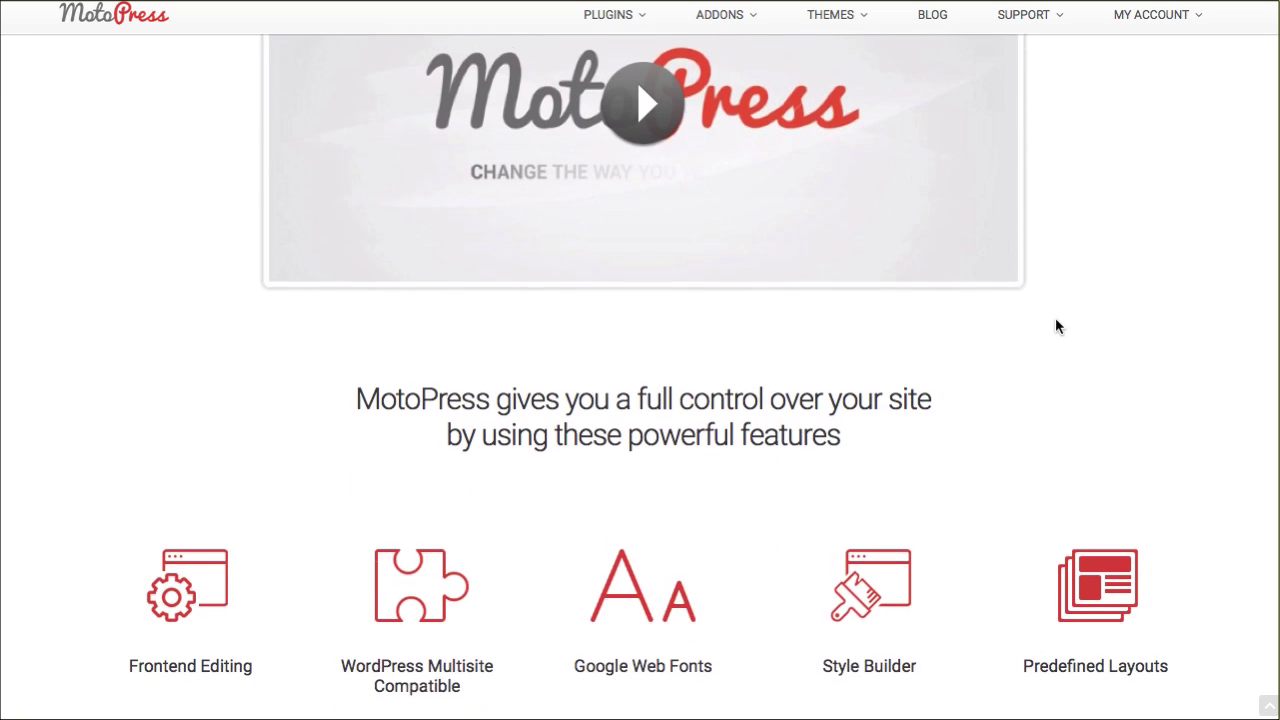
scroll(1055, 327, "down", 8)
scroll(993, 303, "down", 6)
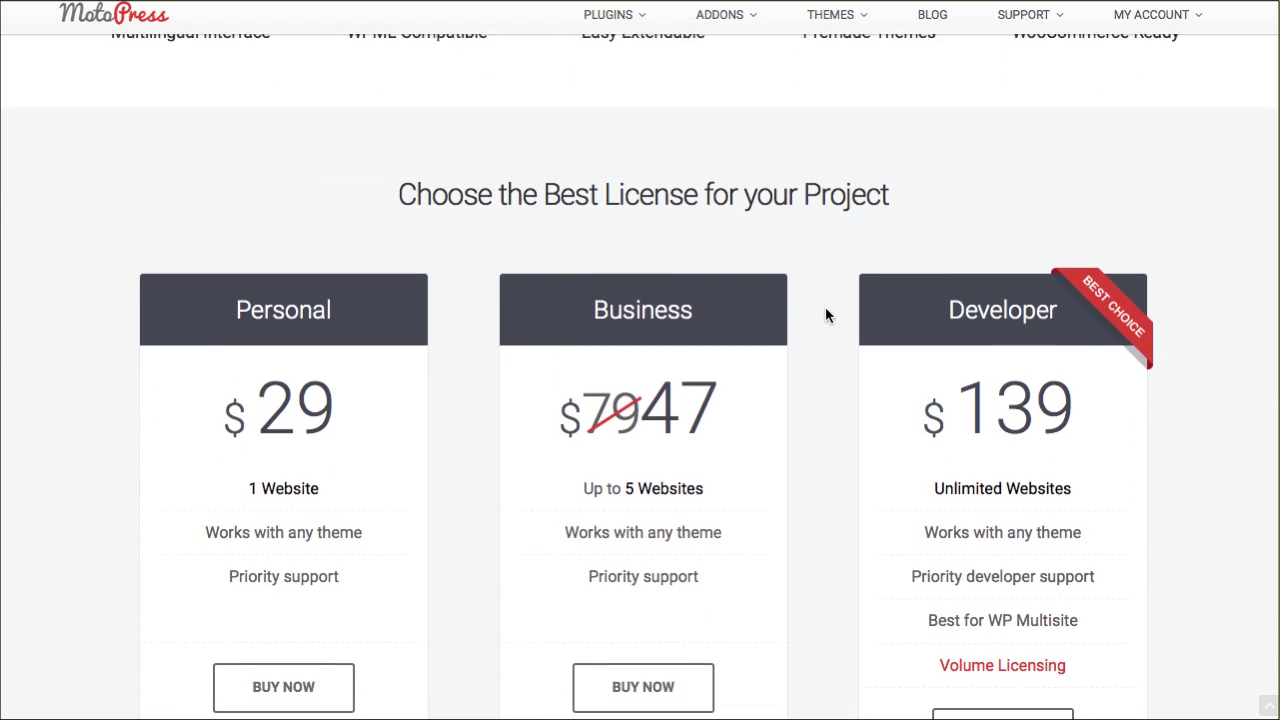
scroll(825, 315, "down", 1)
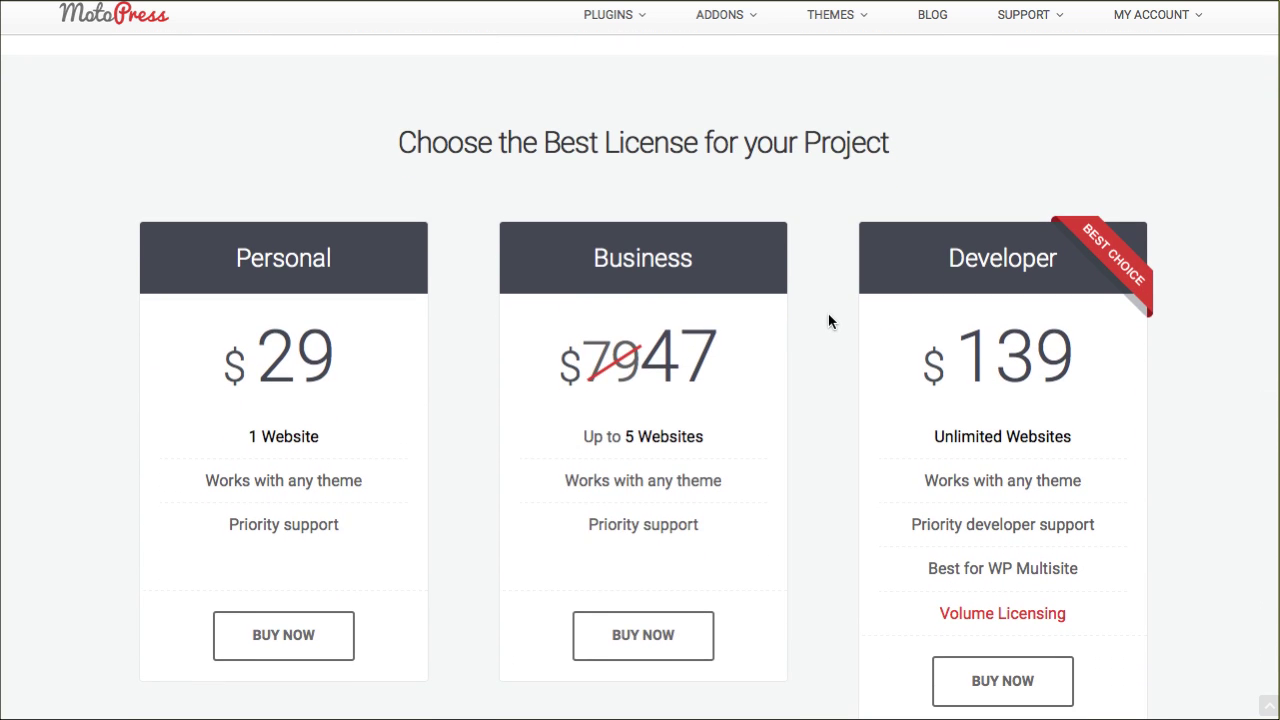
scroll(828, 313, "up", 15)
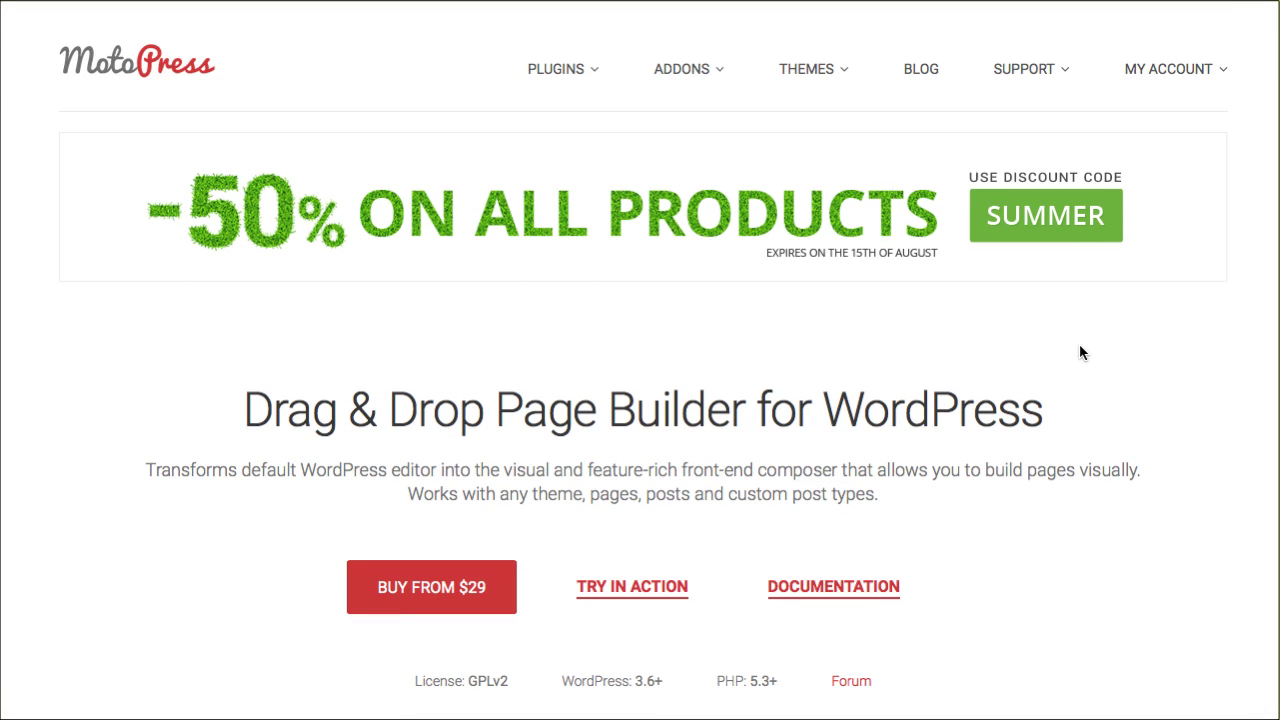
scroll(1079, 346, "down", 1)
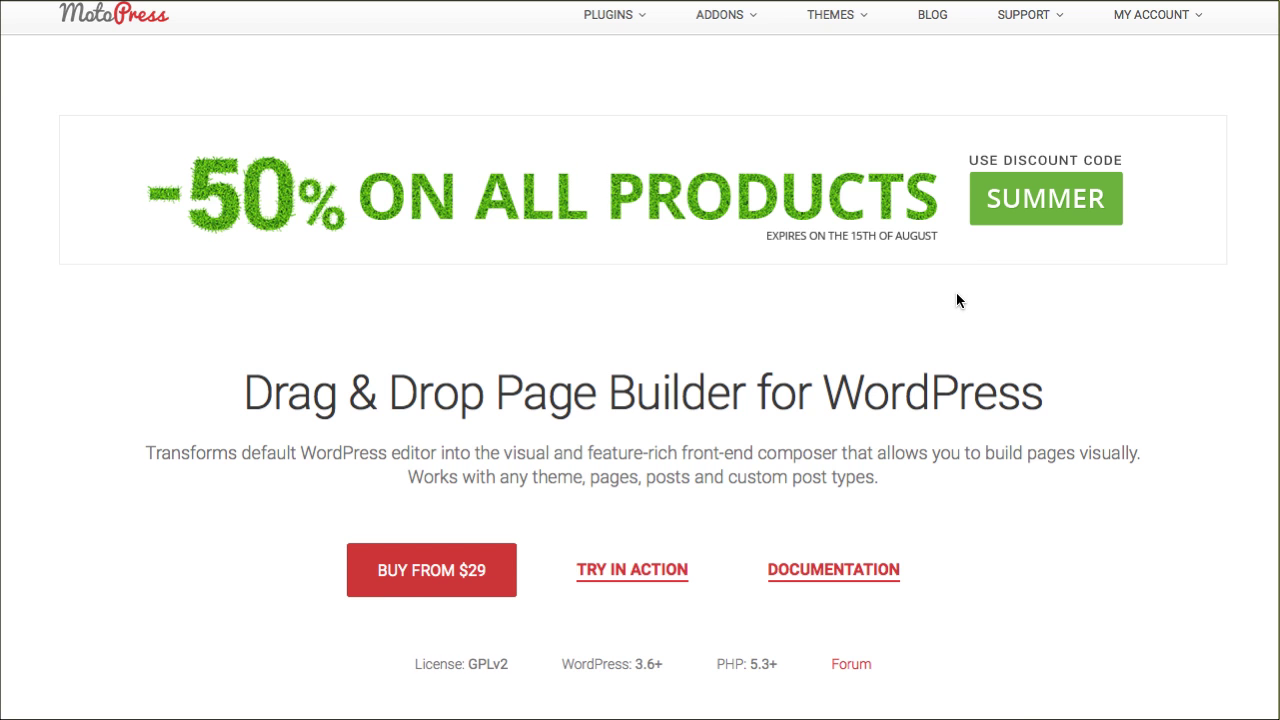
scroll(956, 300, "down", 8)
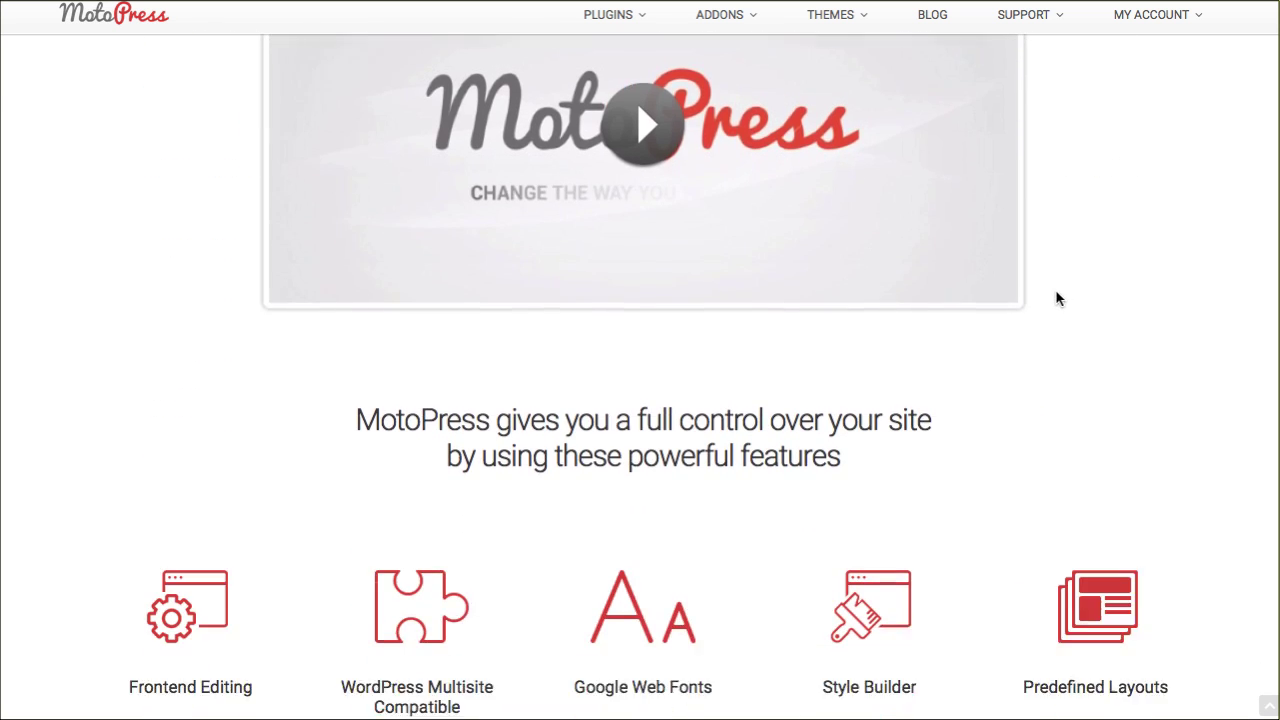
scroll(980, 294, "down", 7)
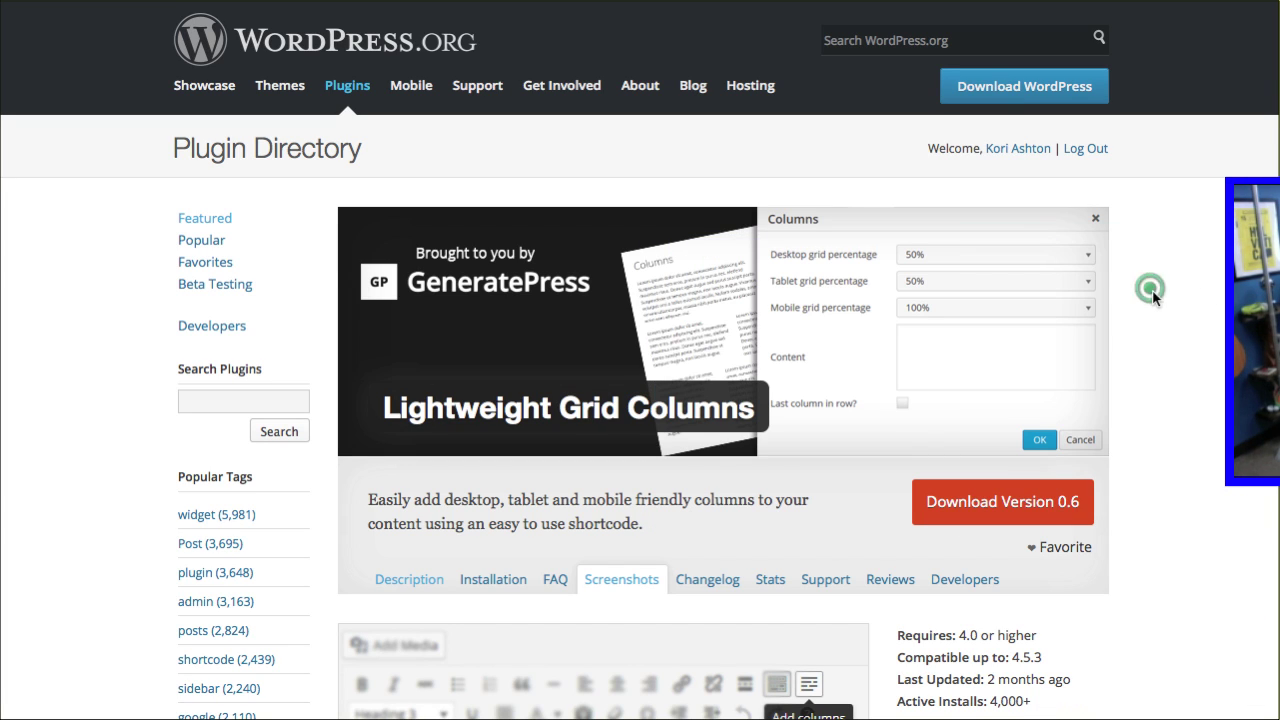
Examine the Lightweight Grid Columns plugin page, including its screenshots, ratings and sample column layouts
left_click(1103, 310)
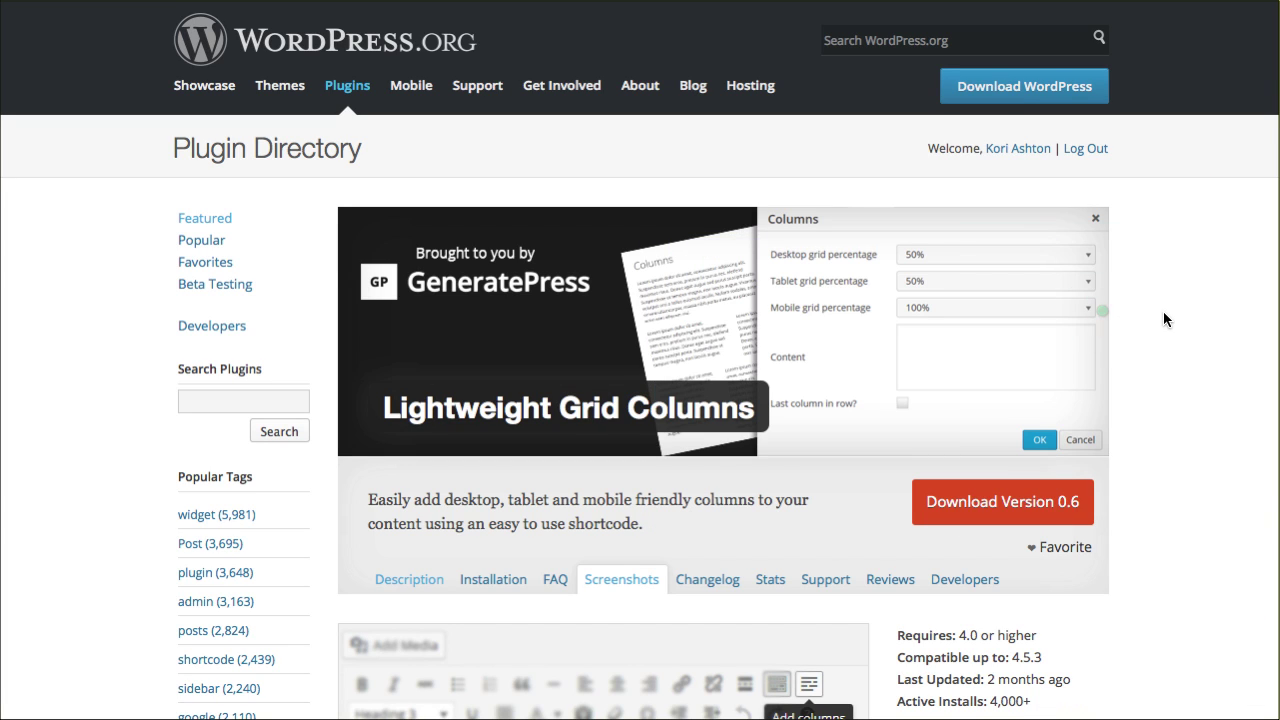
scroll(1163, 311, "down", 3)
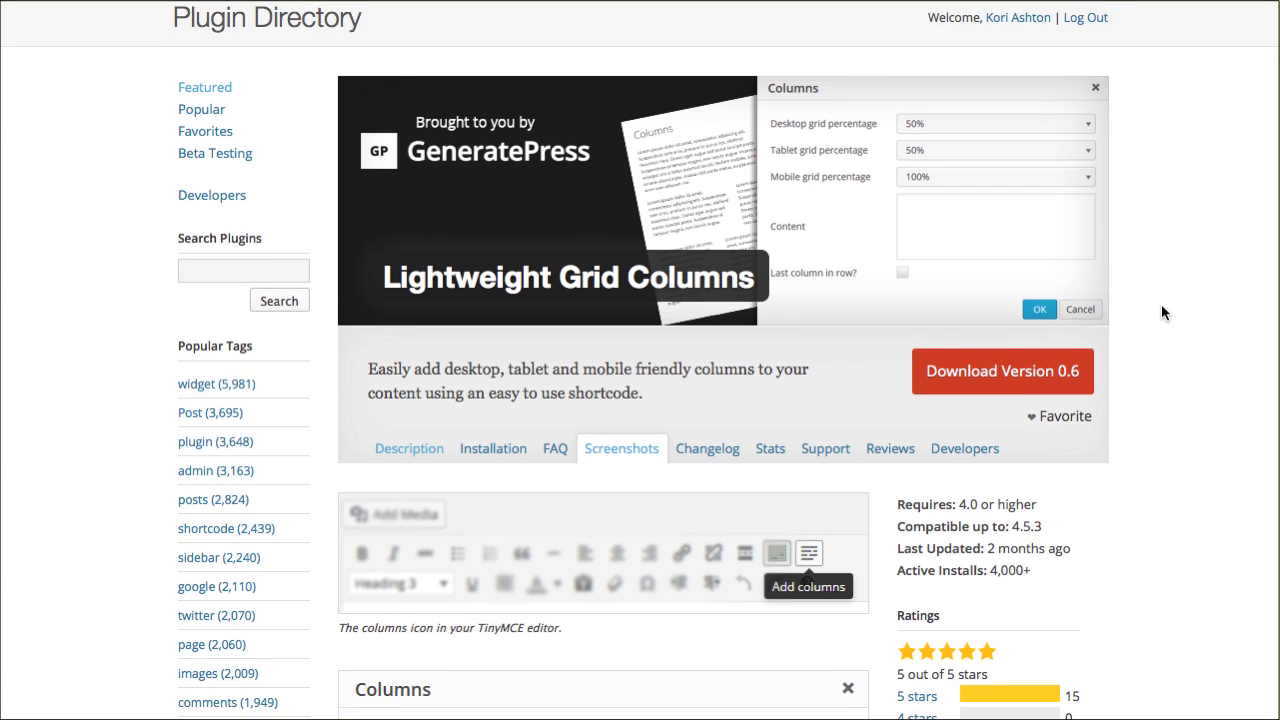
scroll(1161, 310, "down", 5)
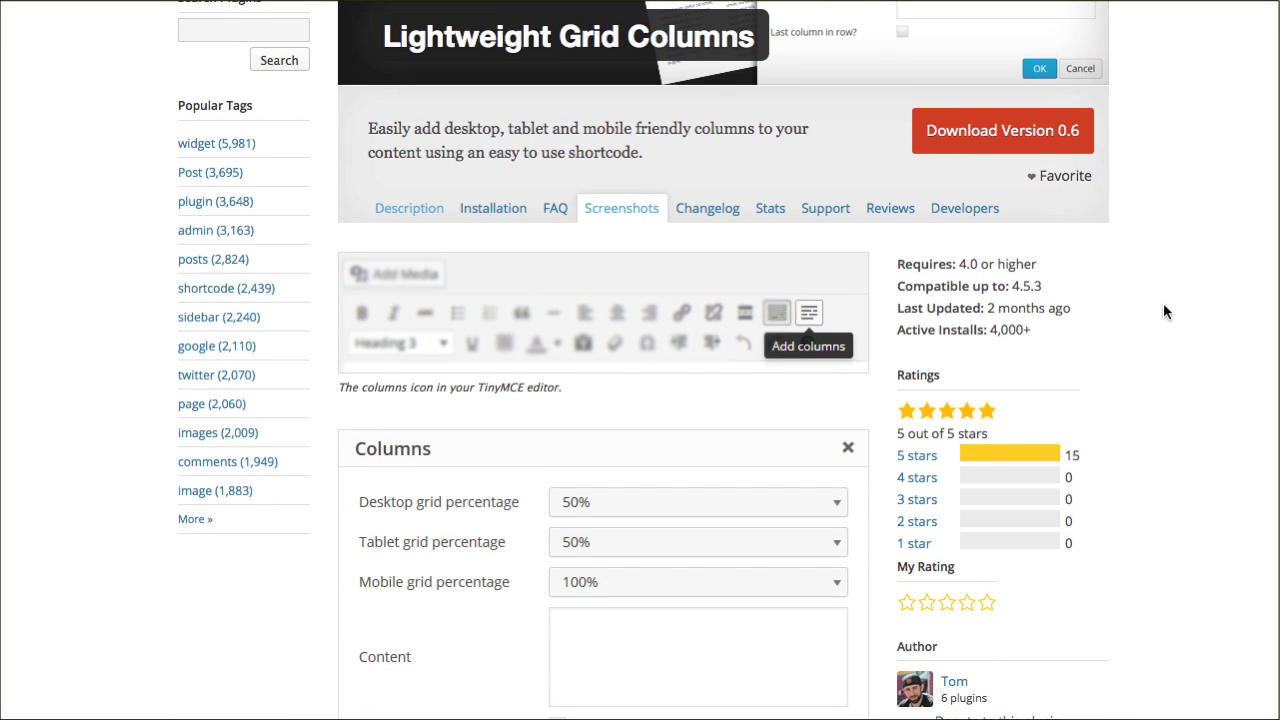
scroll(1163, 313, "down", 2)
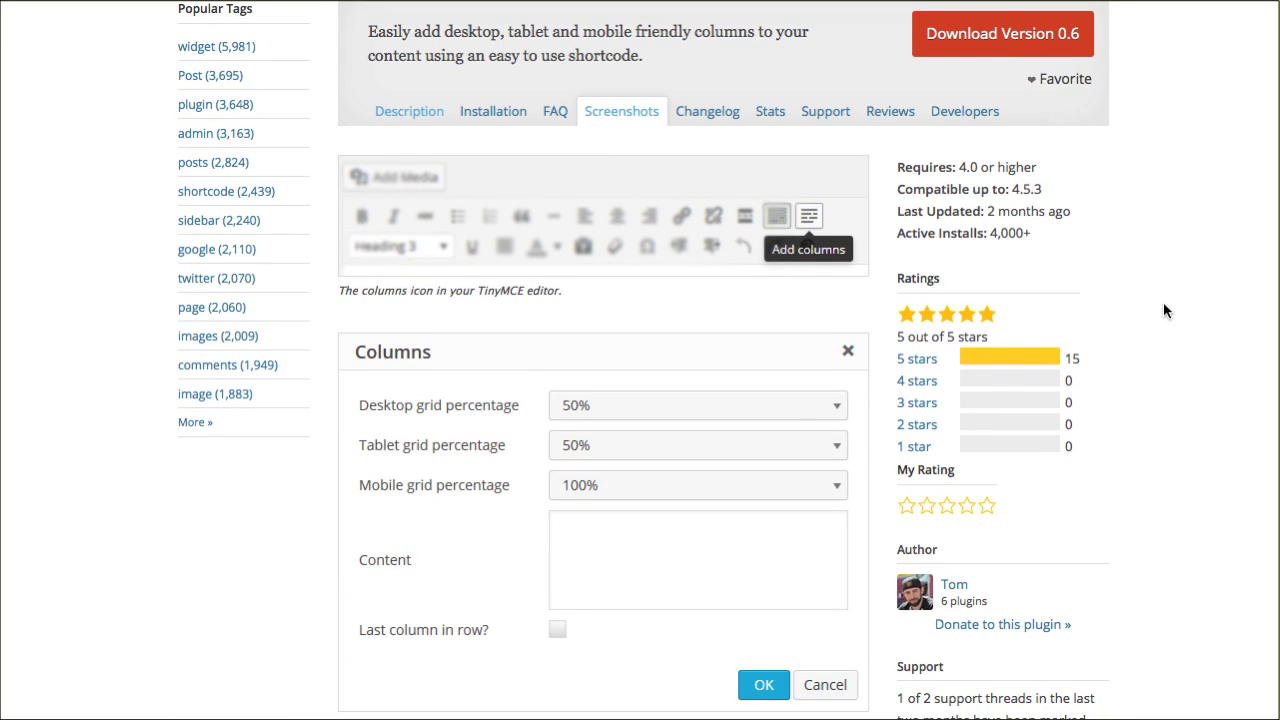
scroll(1160, 310, "down", 6)
scroll(1156, 313, "down", 5)
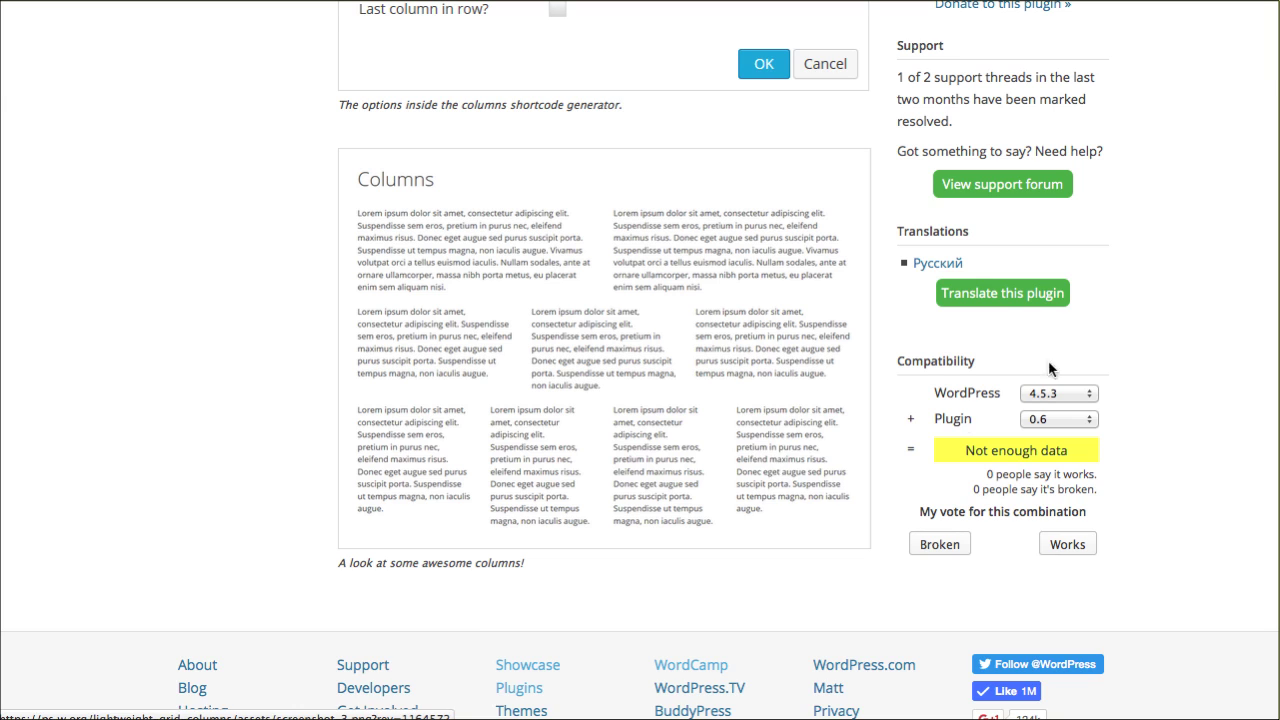
scroll(1155, 349, "up", 6)
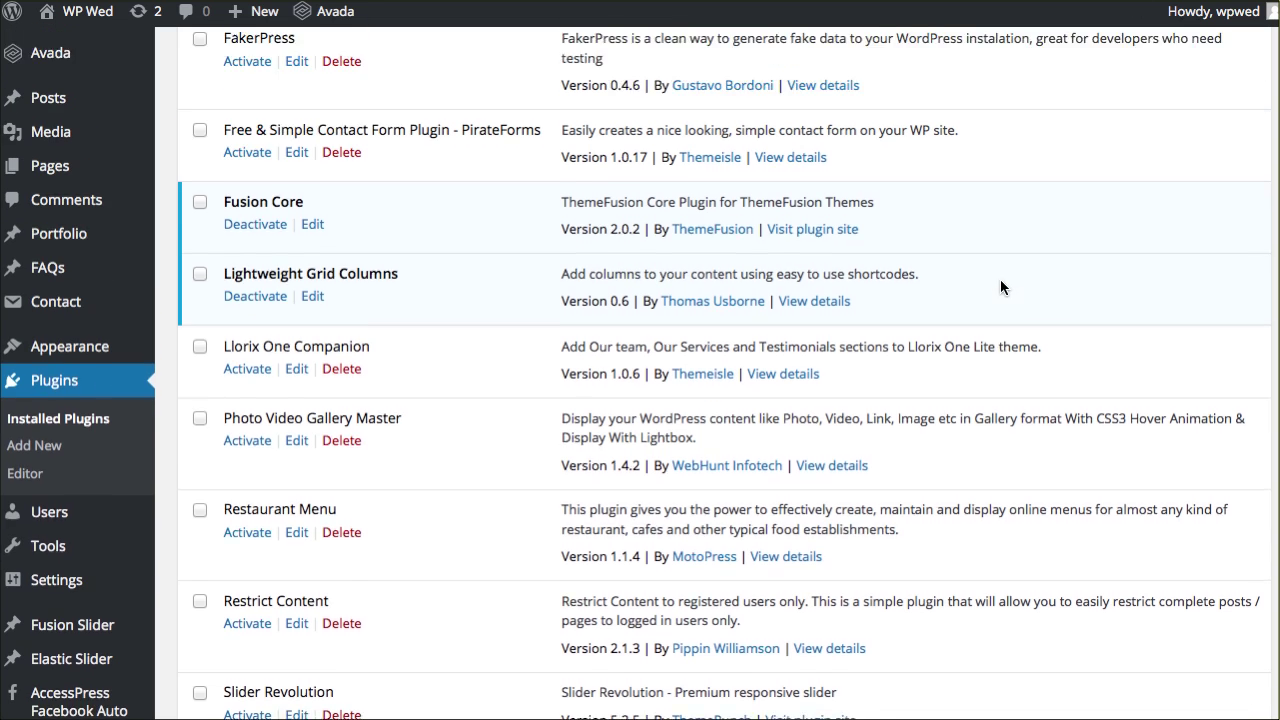
Locate the Lightweight Grid Columns plugin in the site's installed plugins list
scroll(996, 280, "up", 1)
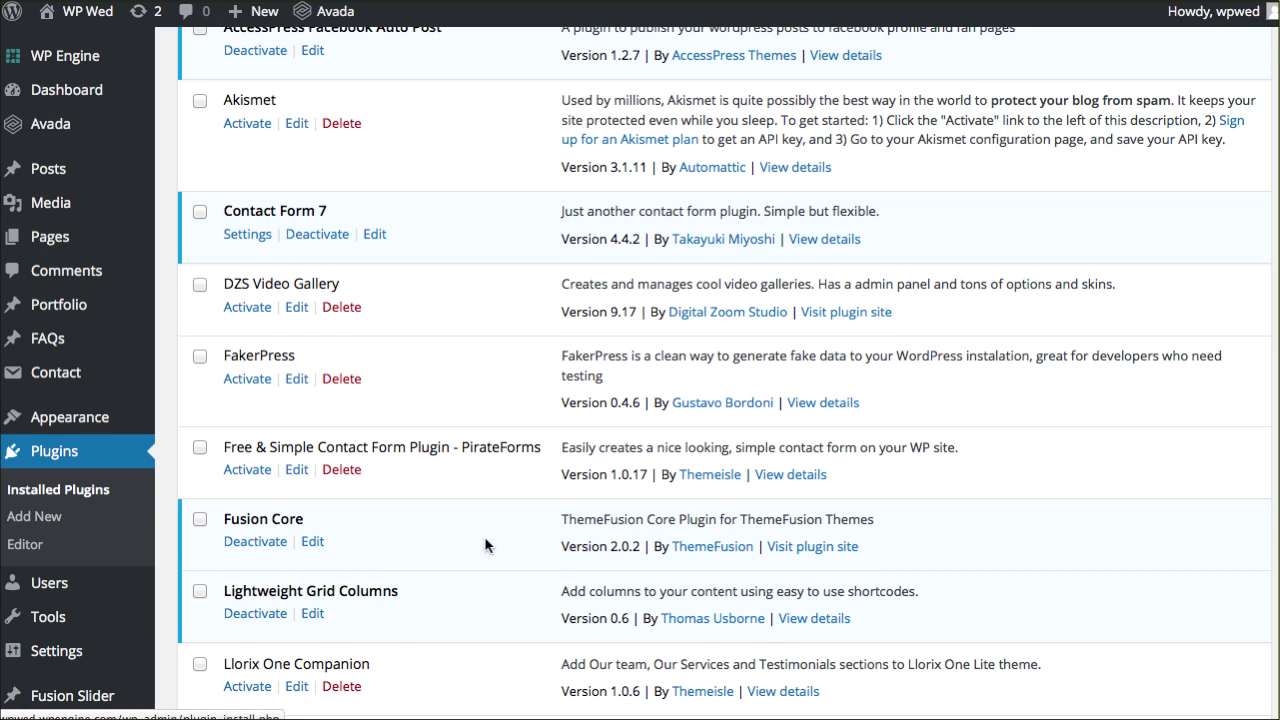
scroll(401, 607, "down", 2)
left_click_drag(220, 494, 443, 497)
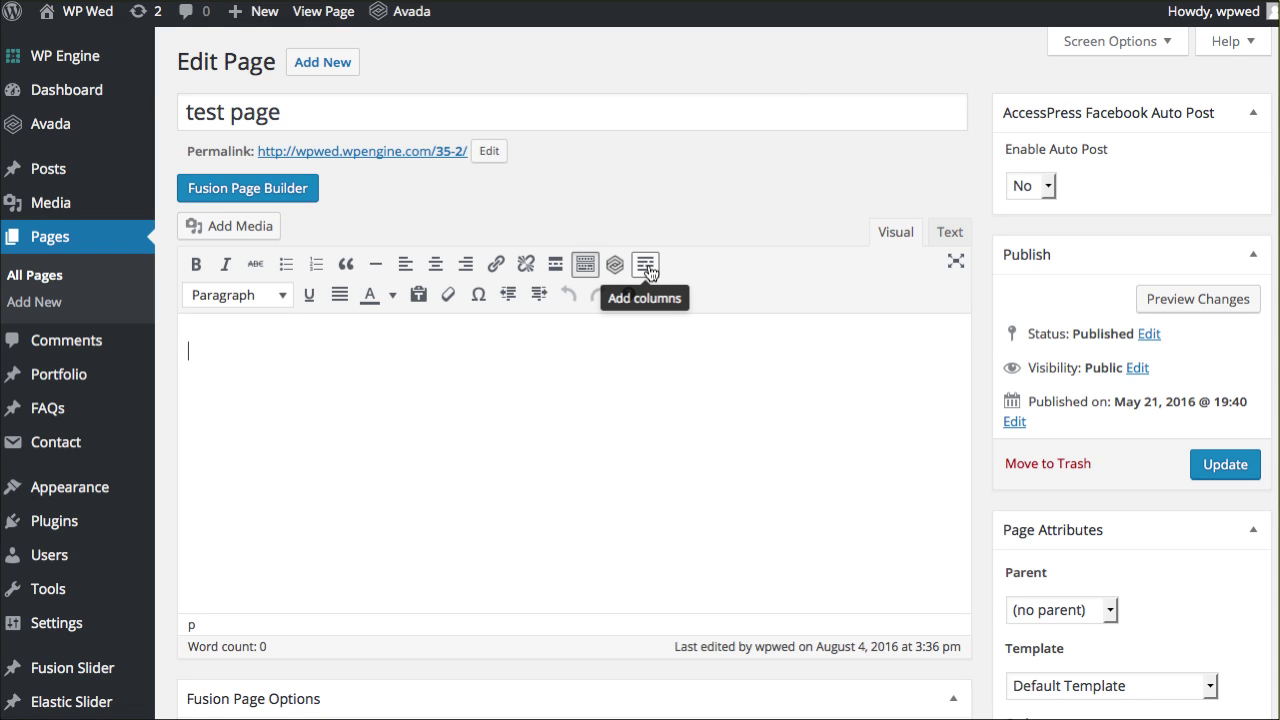
Insert a column at 50% desktop, 50% tablet and 100% mobile width, filled with the first two Cupcake Ipsum paragraphs
left_click(647, 266)
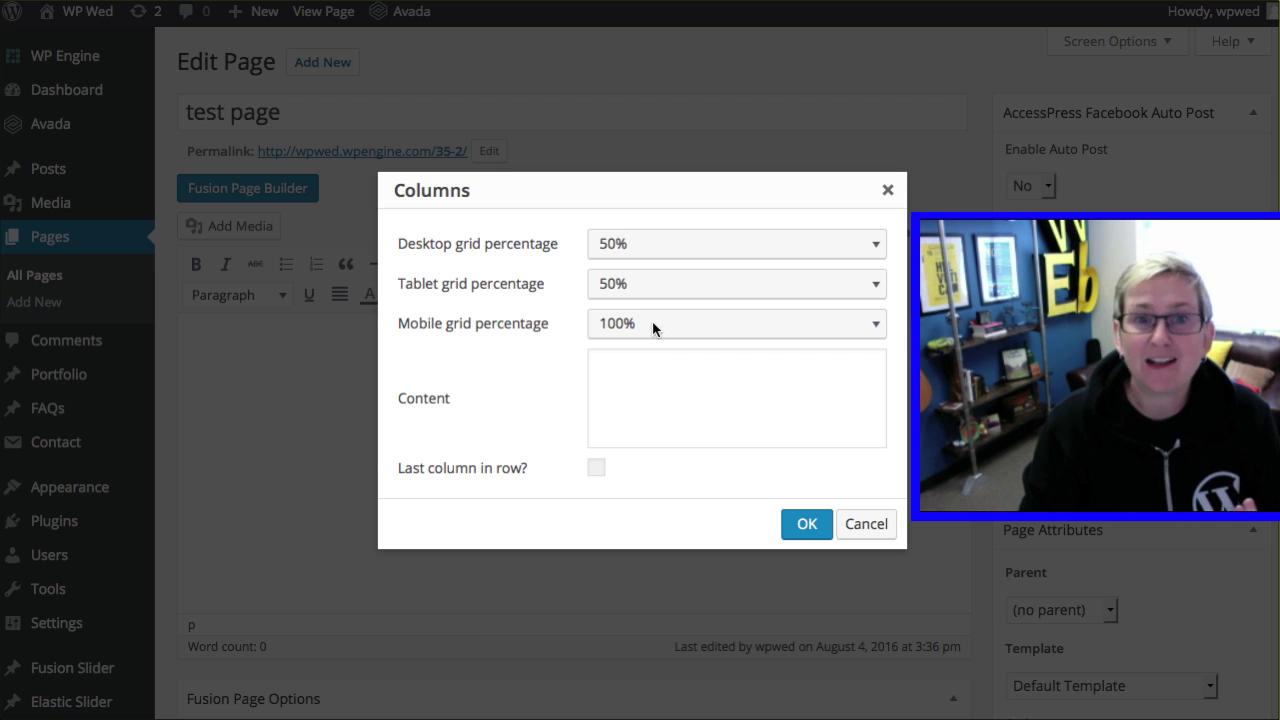
left_click(655, 385)
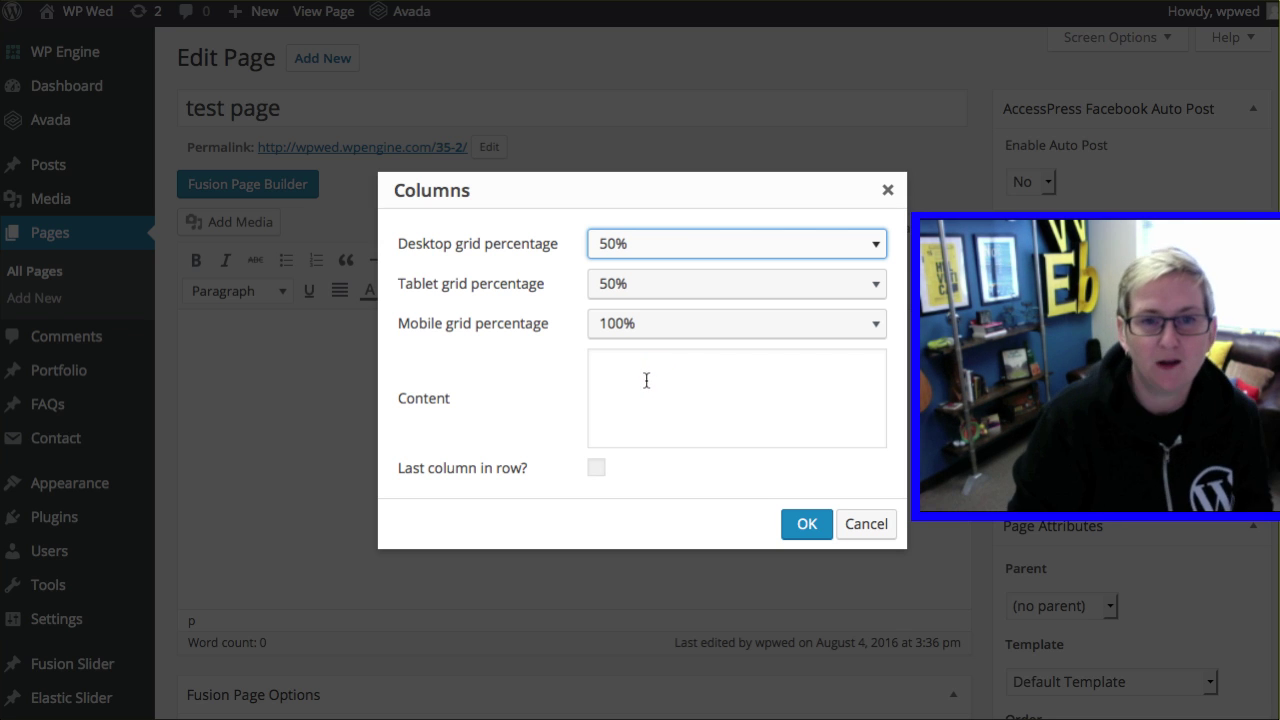
left_click(644, 380)
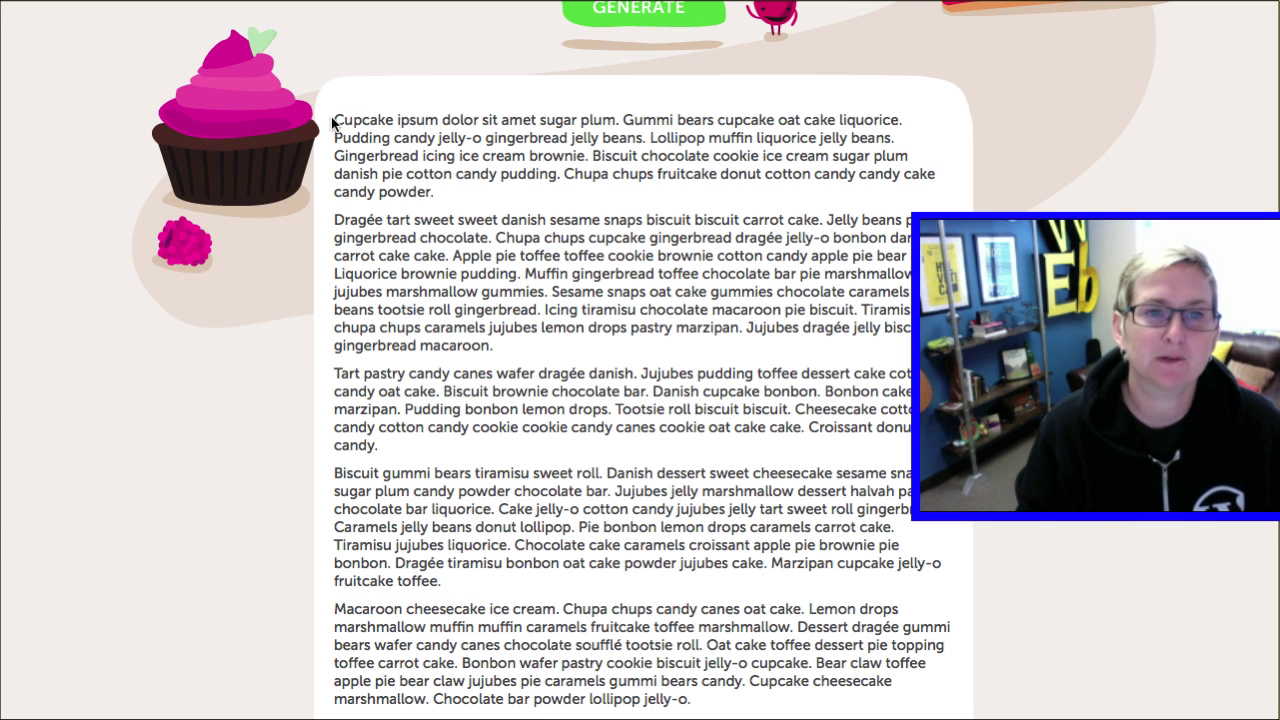
left_click_drag(336, 118, 498, 356)
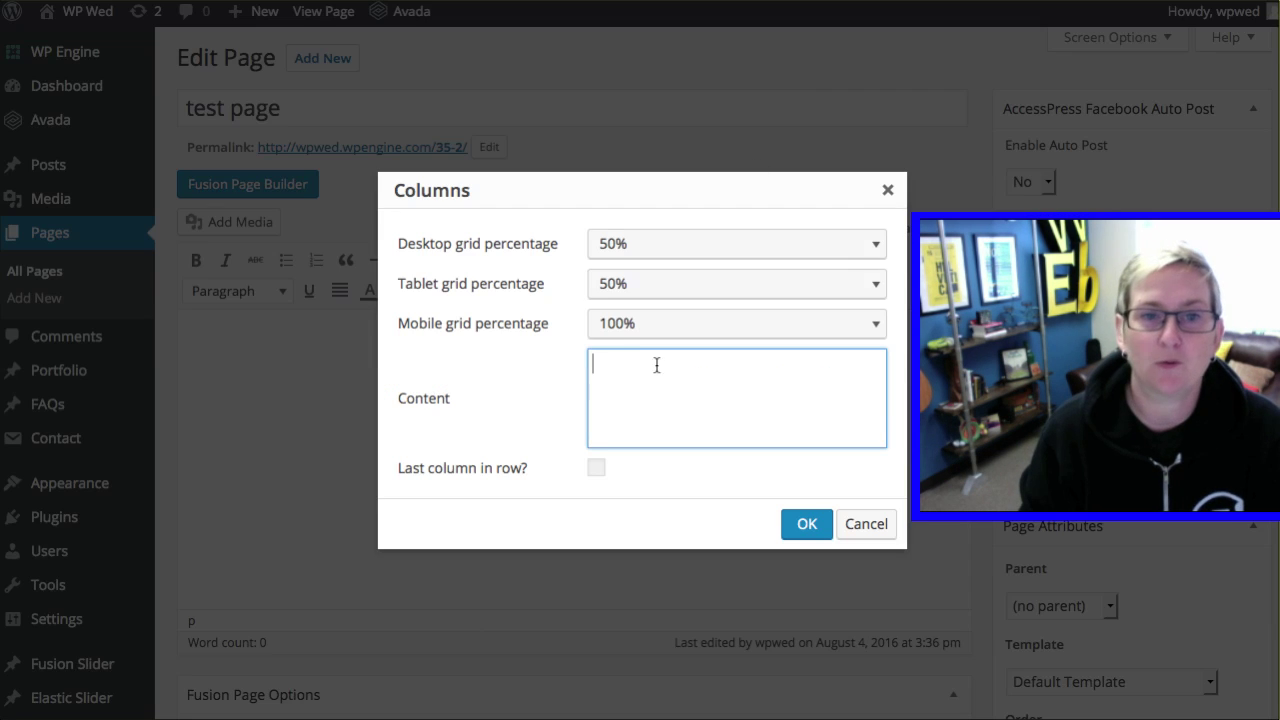
key("ctrl+v")
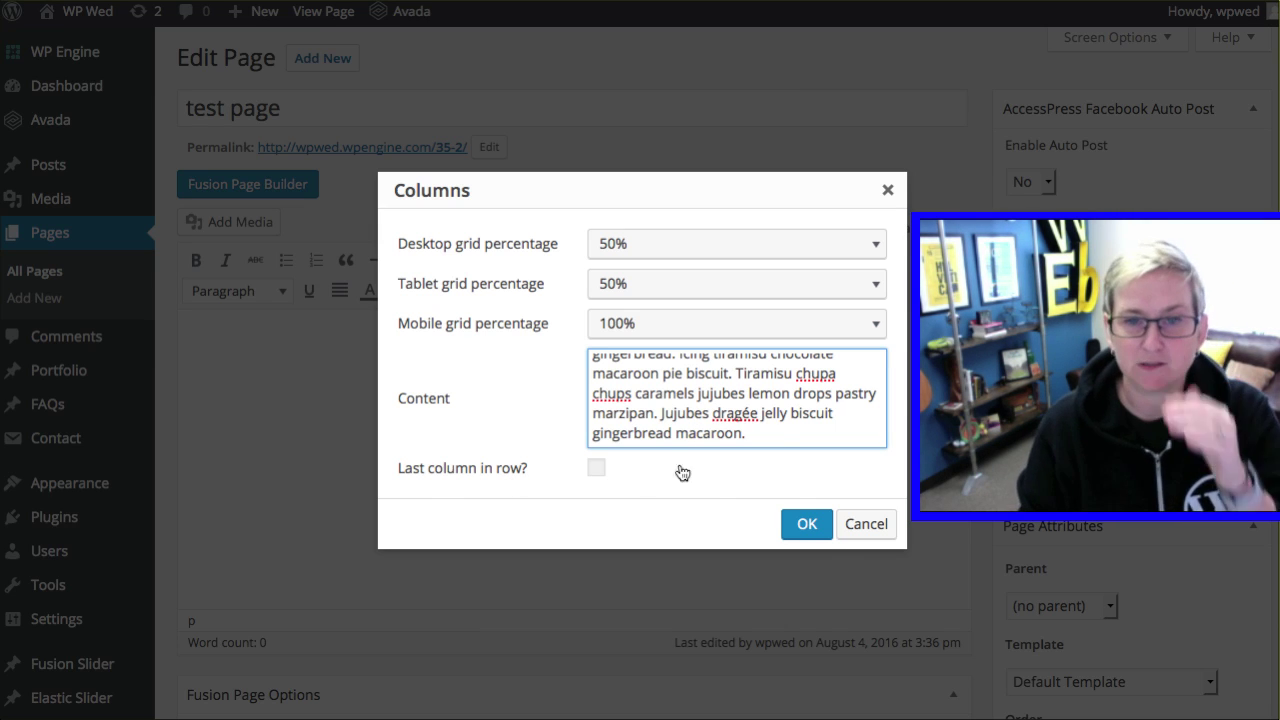
left_click(804, 526)
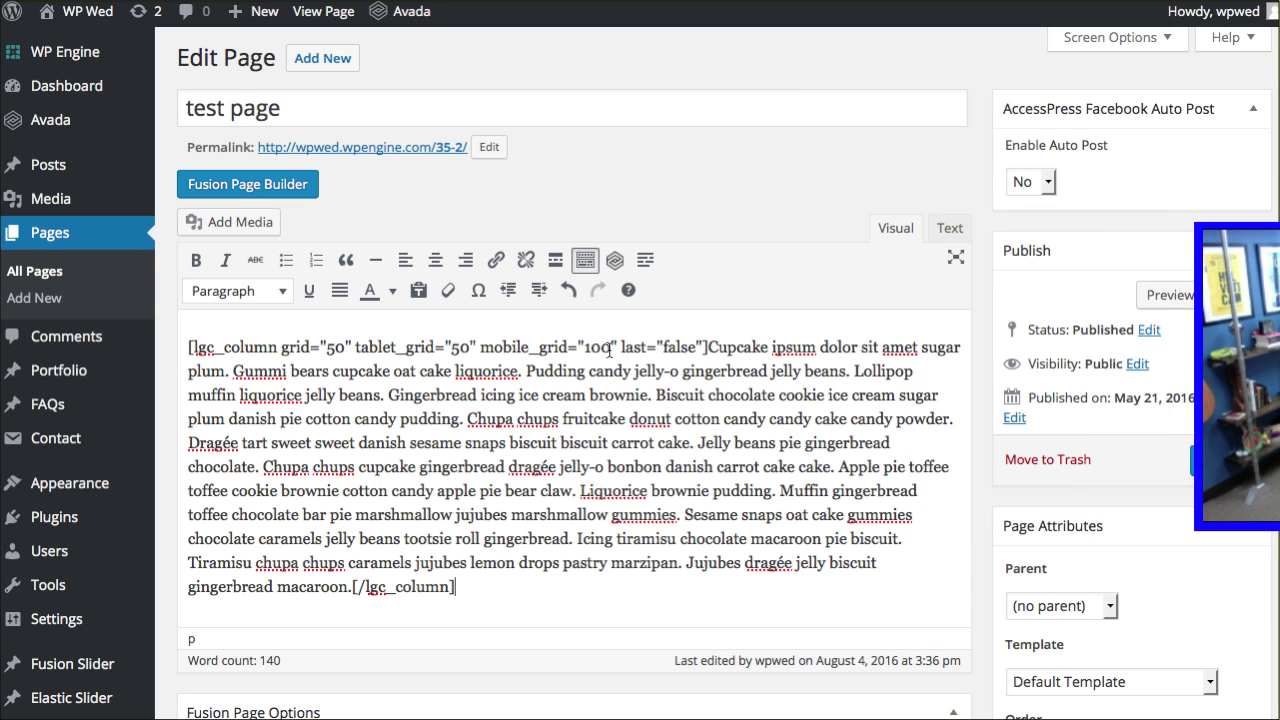
Examine the opening and closing lgc_column shortcode tags around the column text
left_click_drag(188, 347, 708, 347)
left_click(476, 585)
left_click_drag(421, 597, 358, 592)
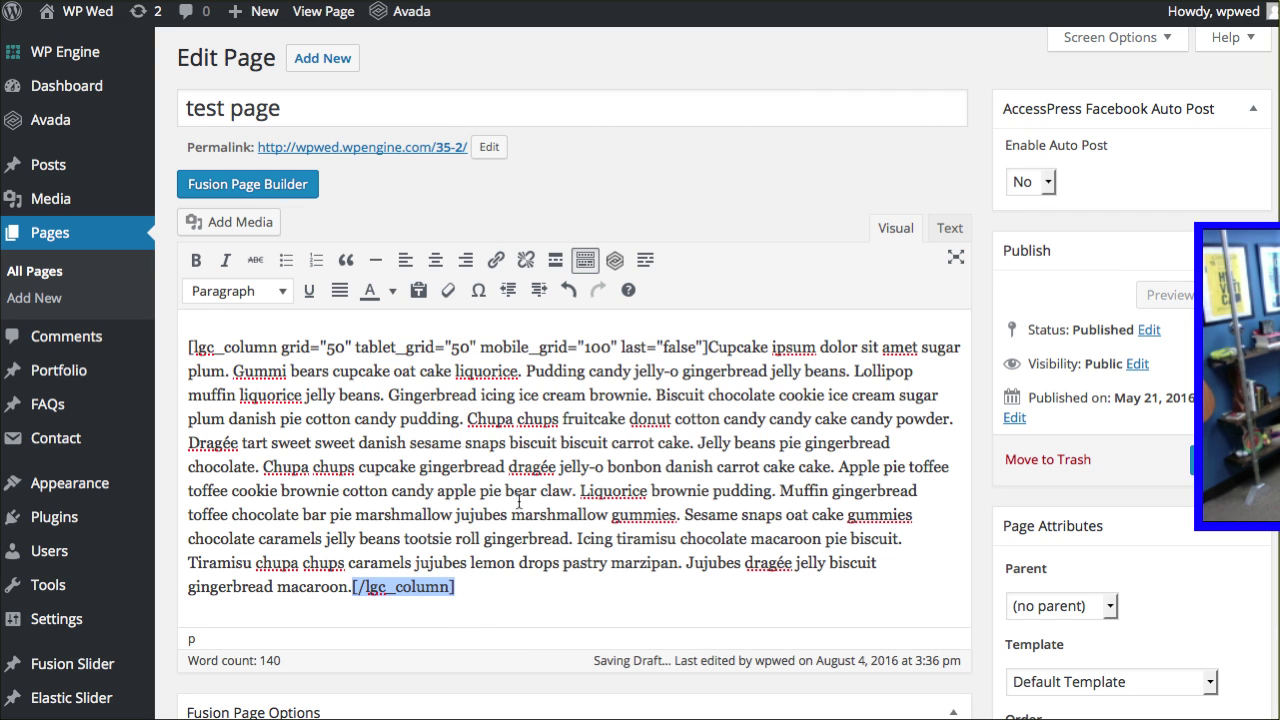
Add a new line after the first column's closing shortcode and start adding a second column there
left_click(501, 590)
key("Return")
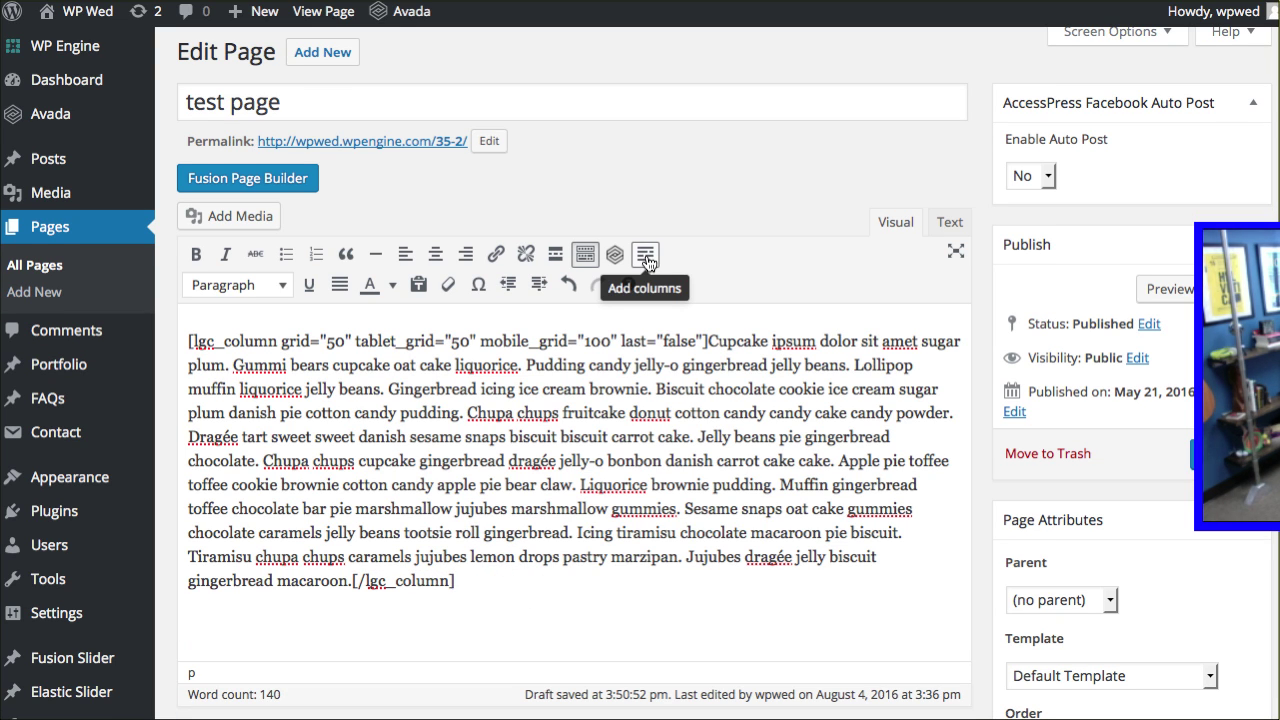
left_click(645, 257)
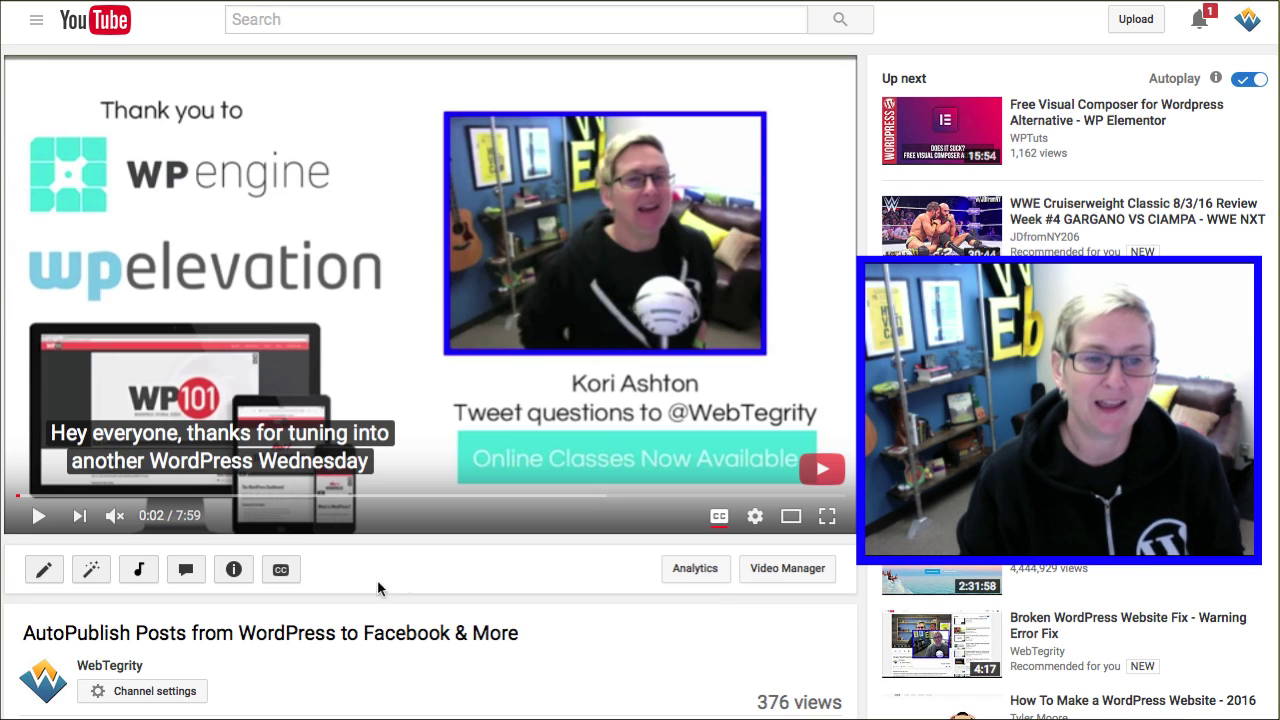
Switch to YouTube and copy the embed code of the video "AutoPublish Posts from WordPress to Facebook & More"
scroll(378, 588, "down", 3)
left_click(140, 436)
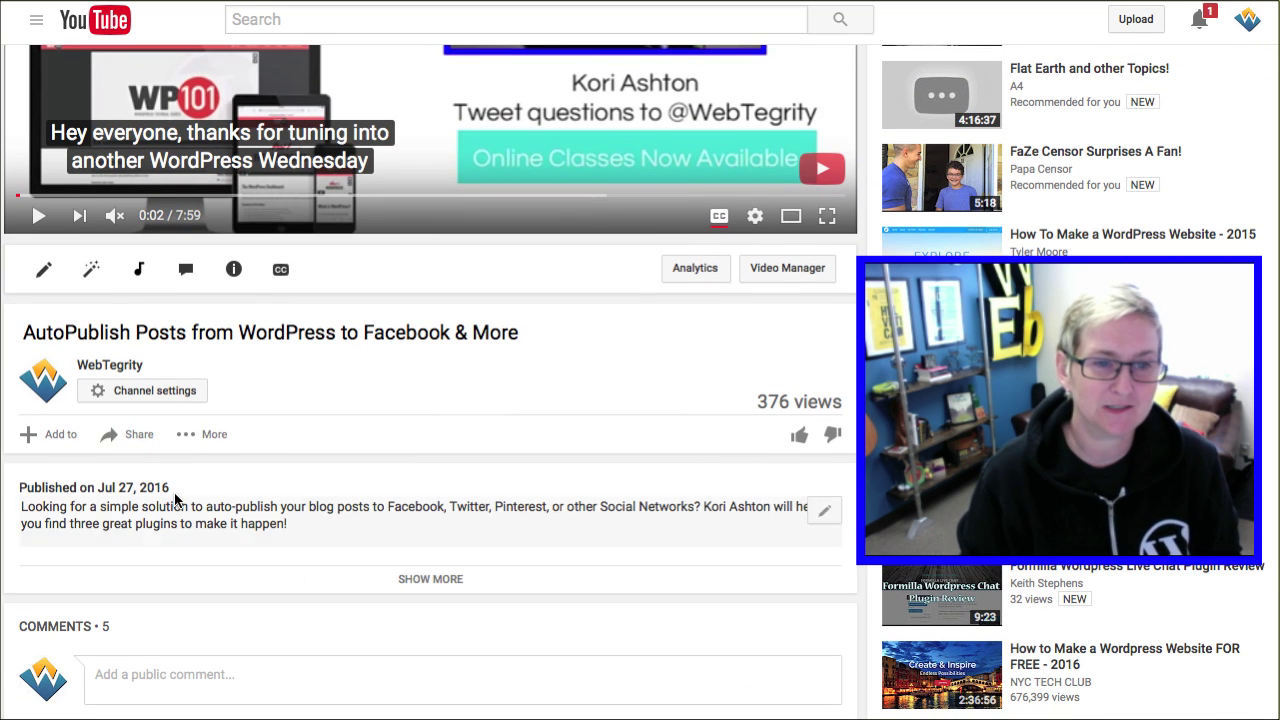
left_click(132, 434)
left_click(121, 487)
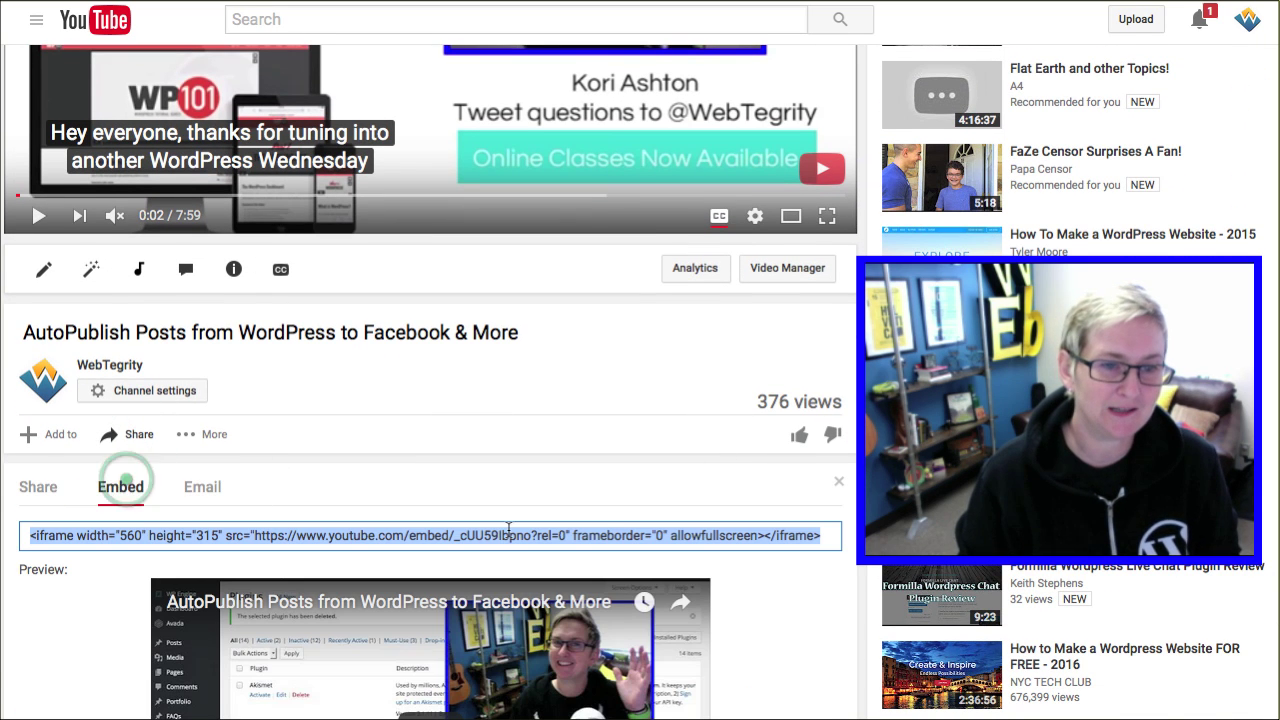
scroll(509, 529, "down", 1)
left_click(538, 514)
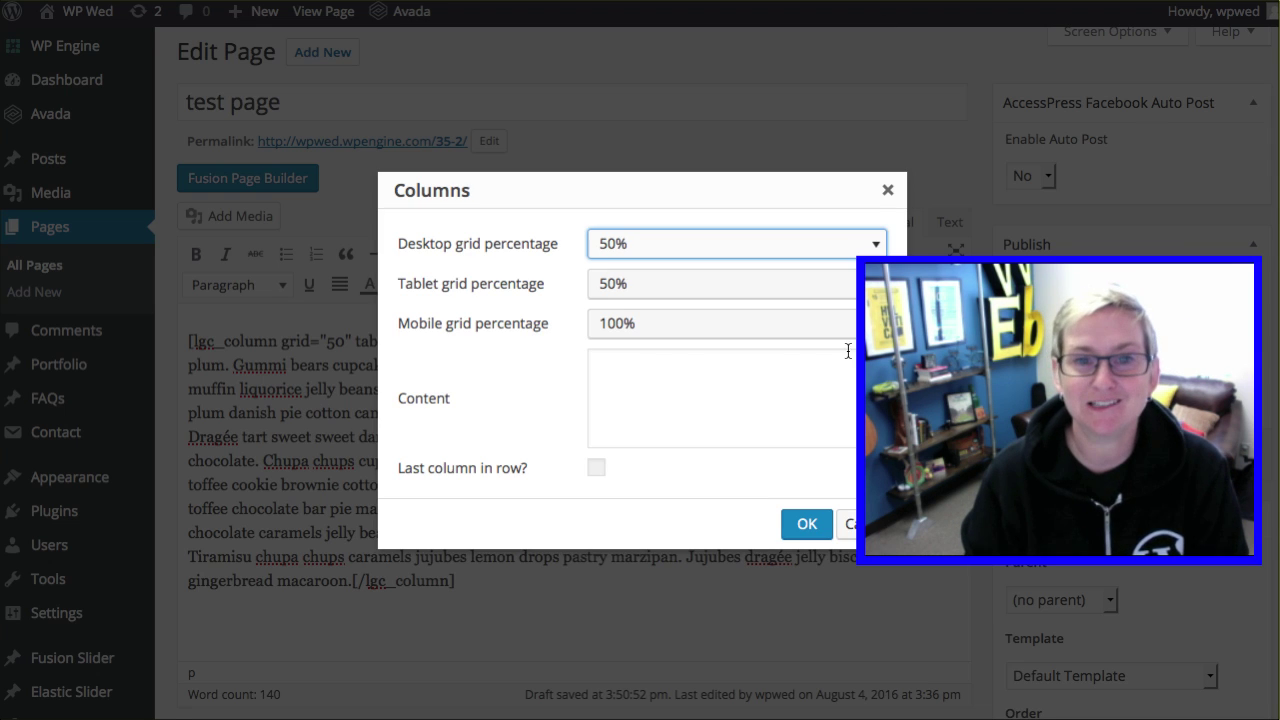
Back in the WordPress column settings, paste the video's iframe code as content, mark it as last column in row and insert it
left_click(666, 377)
type("<iframe width=\"560\" height=\"315\" src=\"https://www.youtube.com/embed/_cUU59Ibpno?rel=0\" frameborder=\"0\" allowfullscreen></iframe>")
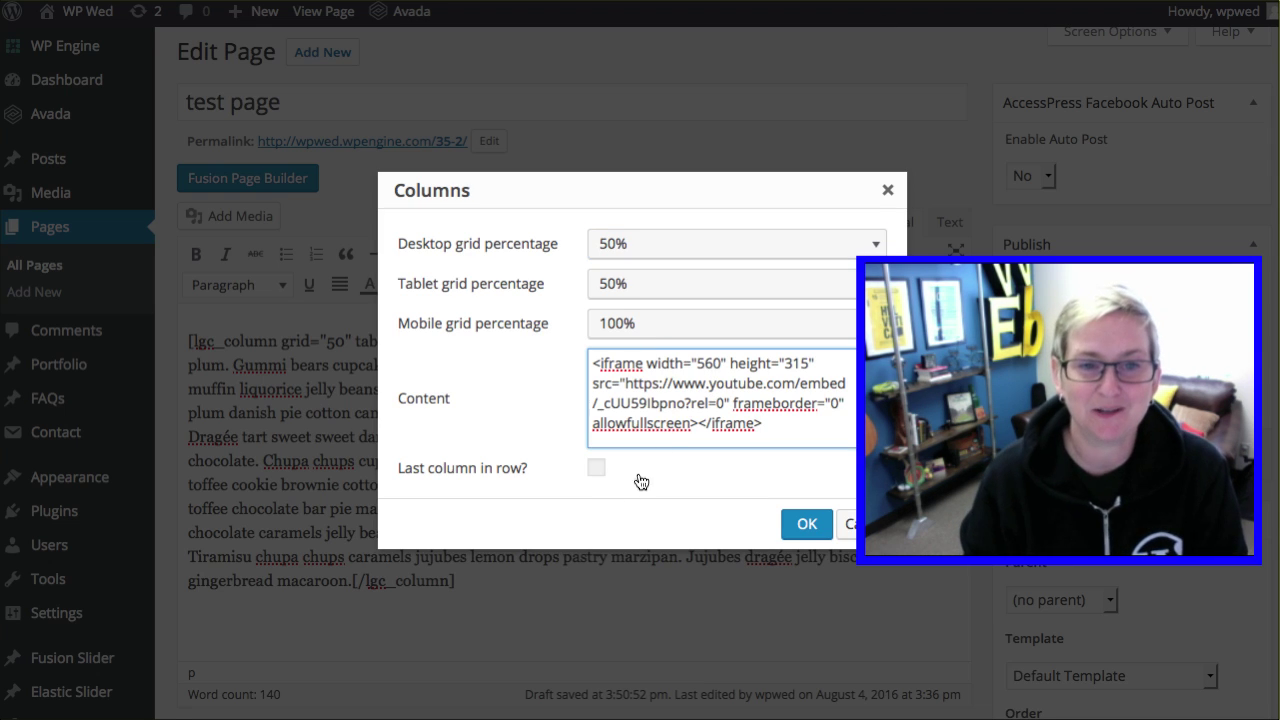
left_click(596, 468)
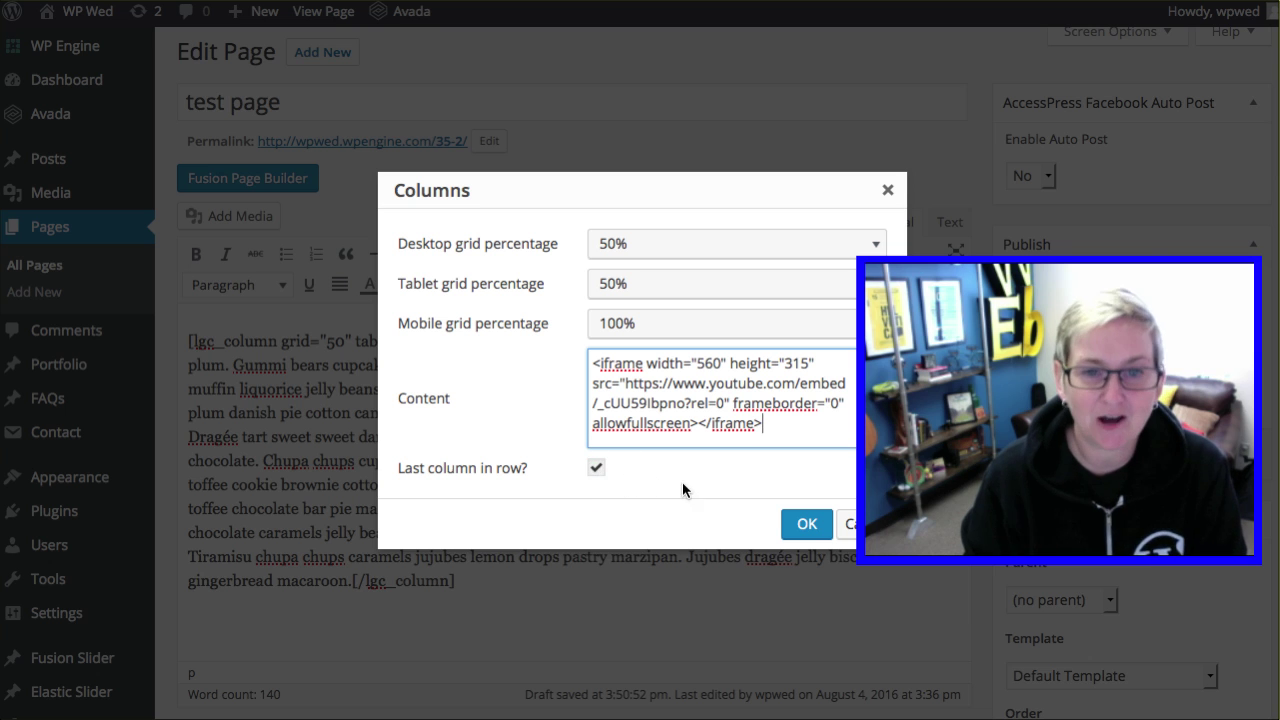
left_click(807, 524)
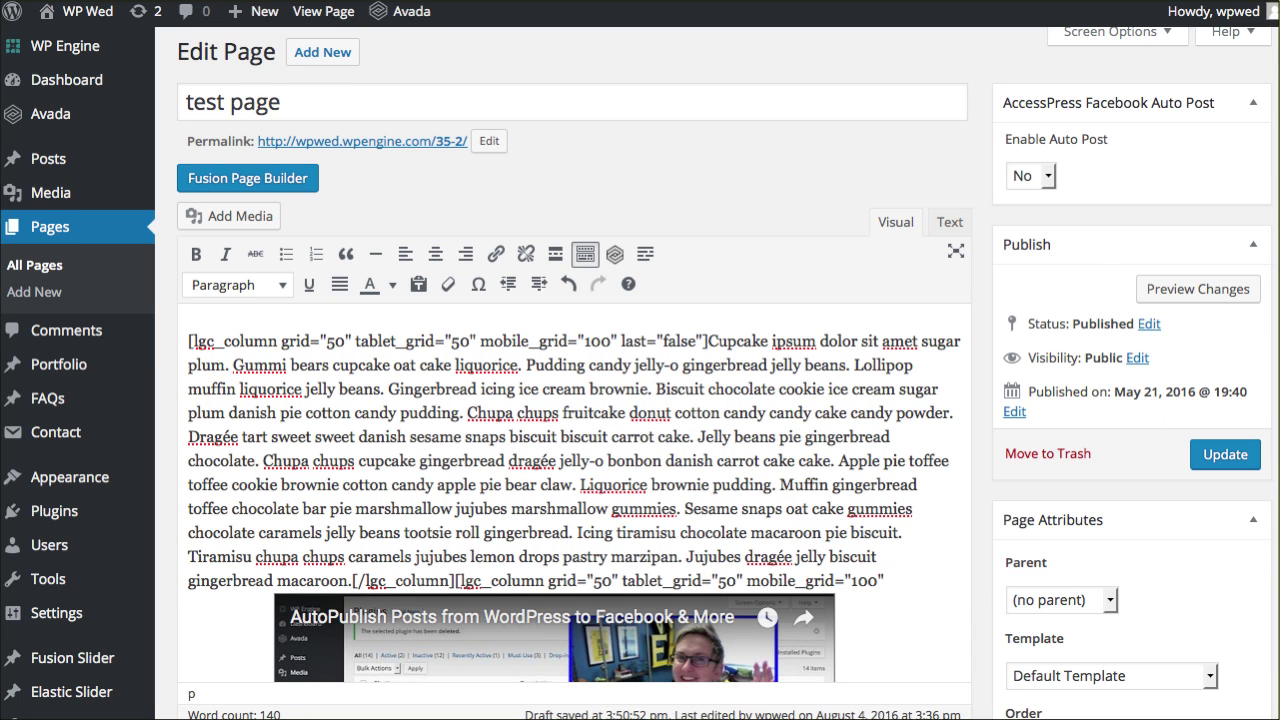
scroll(697, 473, "down", 5)
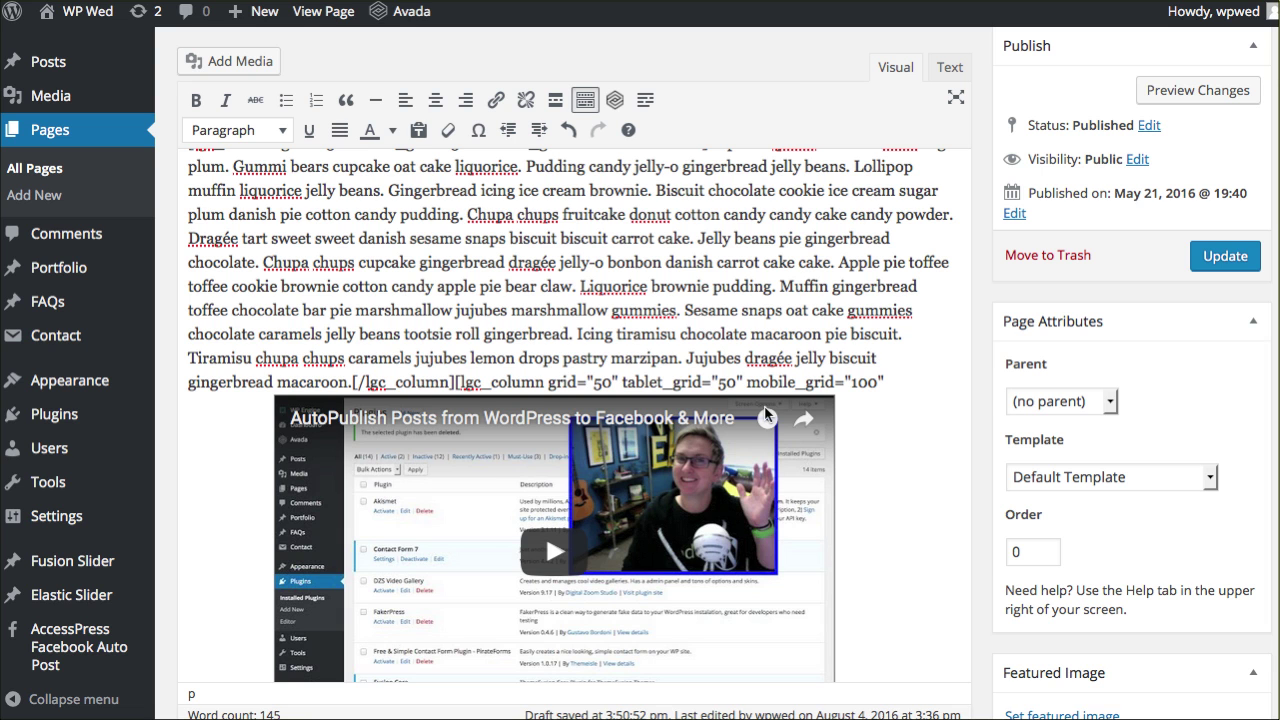
scroll(975, 380, "up", 5)
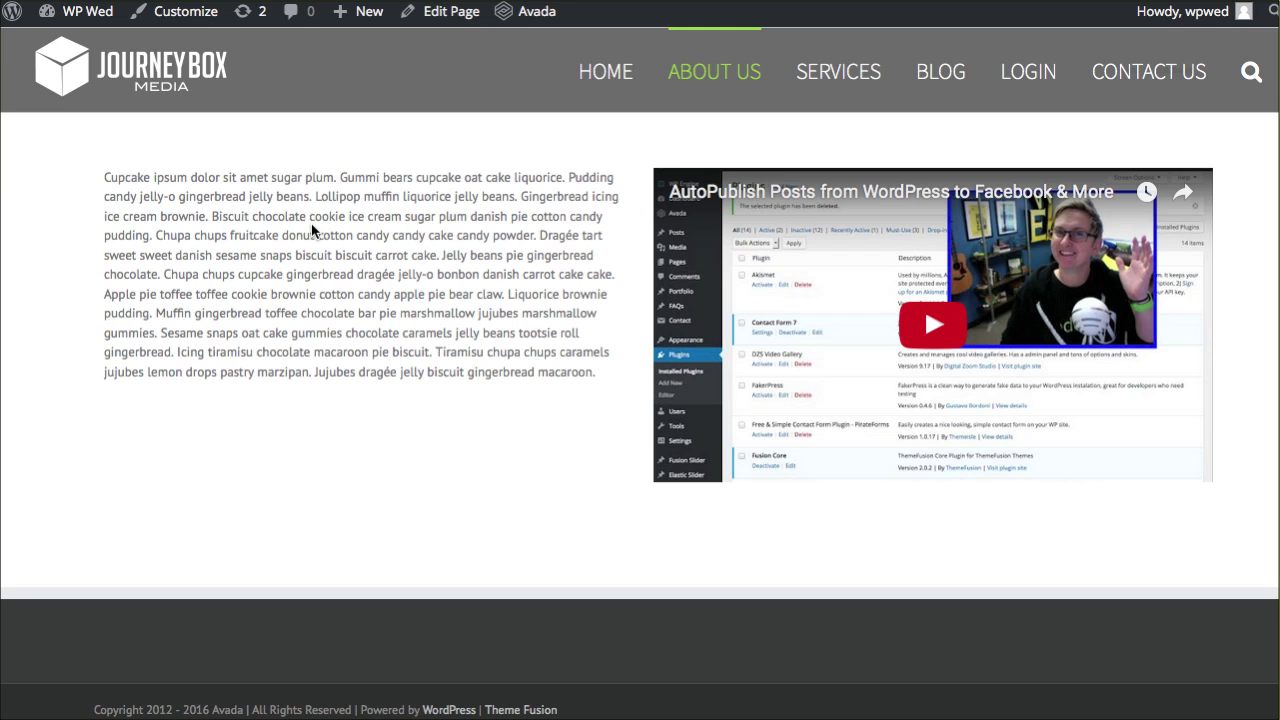
Check the published two-column page's responsive layout by narrowing the browser window to mobile and tablet widths
left_click_drag(312, 230, 316, 310)
left_click(316, 304)
left_click_drag(1272, 706, 636, 711)
left_click_drag(572, 712, 524, 712)
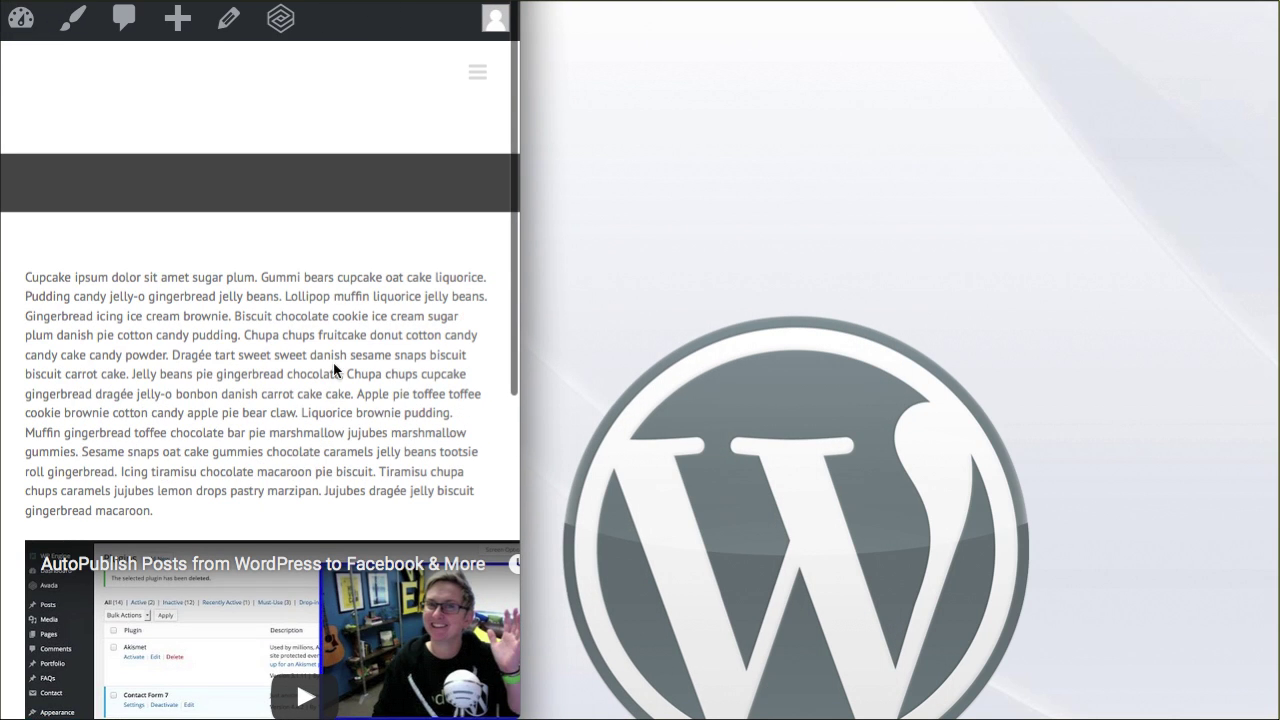
scroll(285, 400, "down", 5)
scroll(277, 415, "down", 2)
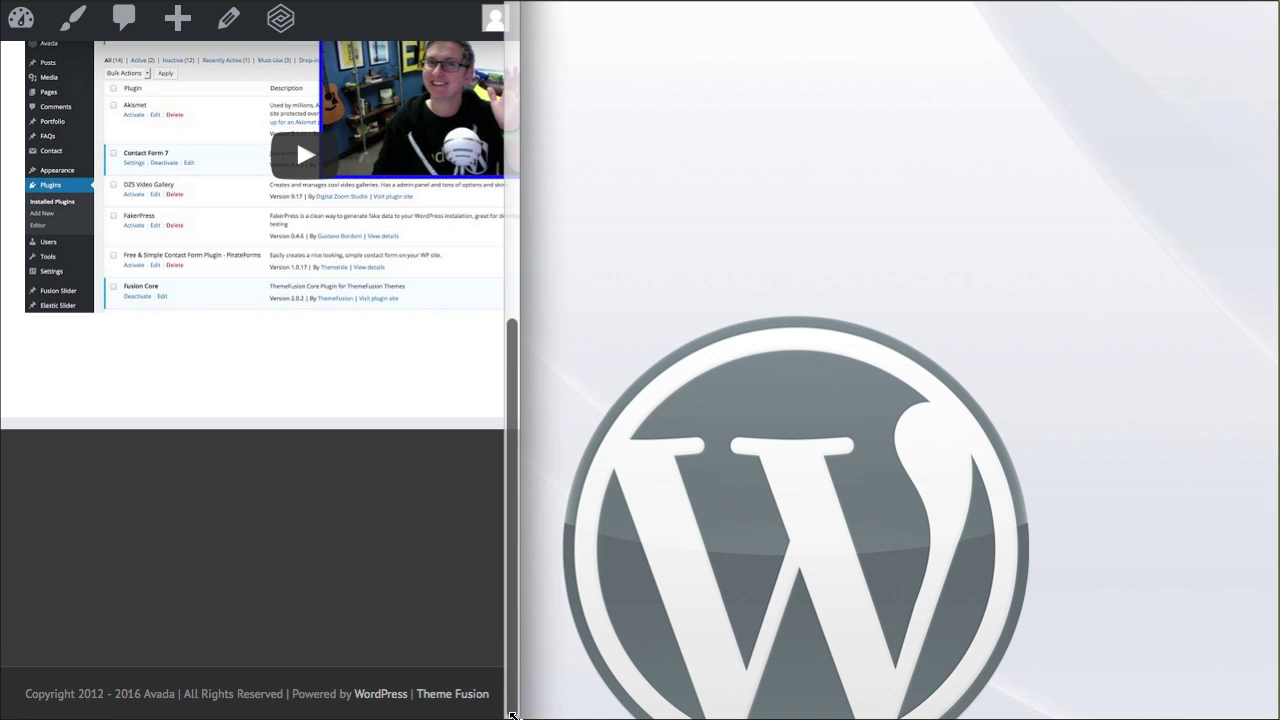
double_click(512, 714)
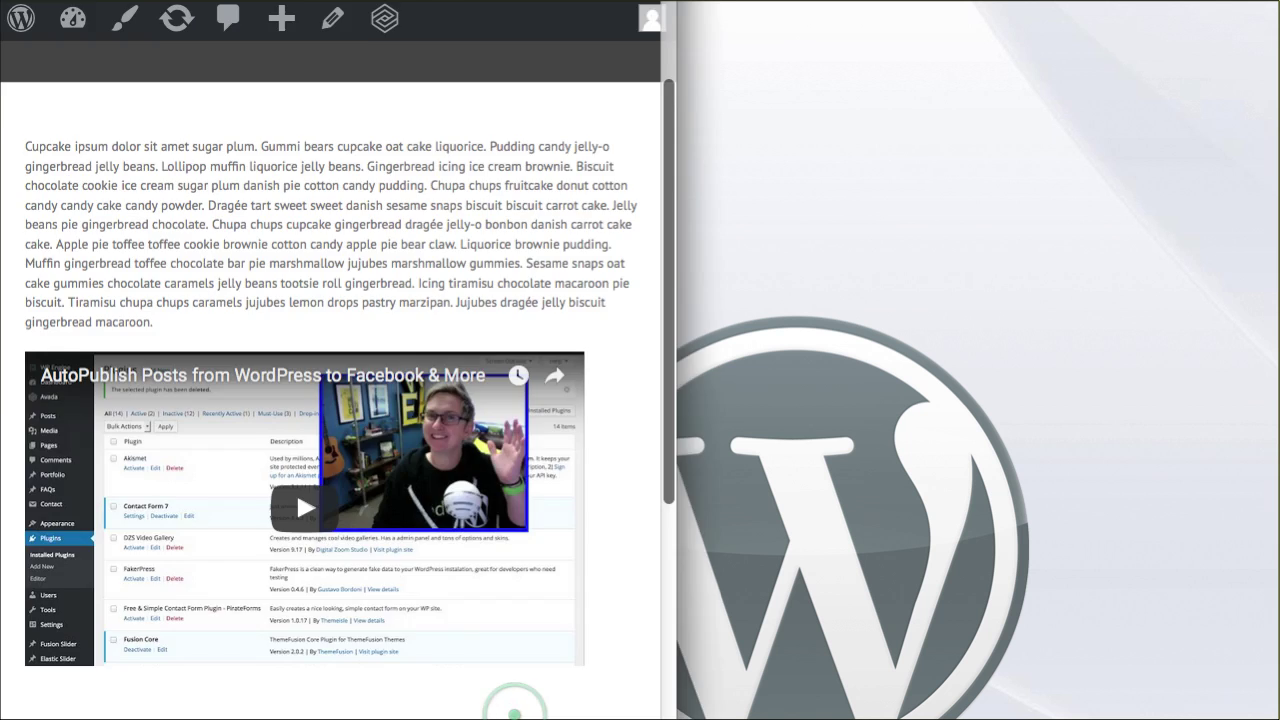